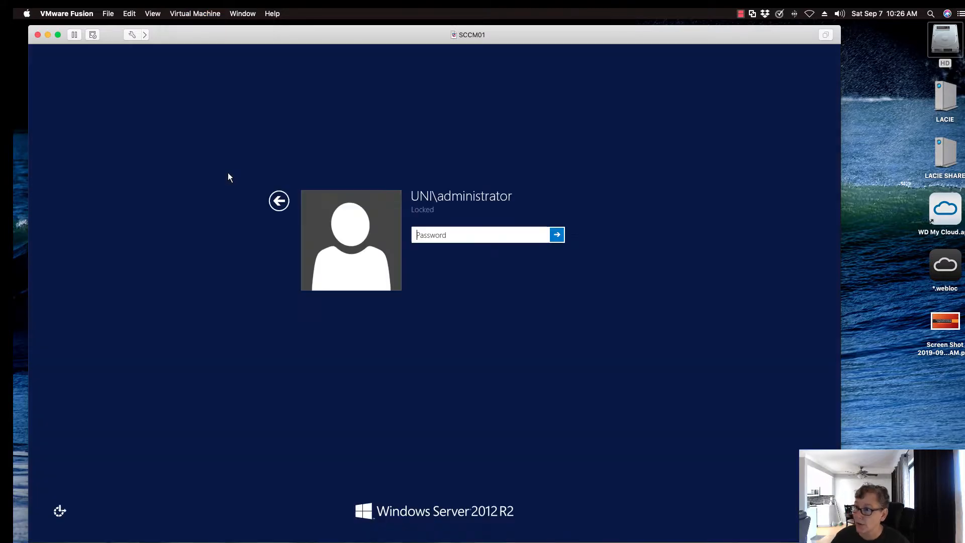
# Unlock the SCCM01 server by entering the administrator account password
pyautogui.write('•••')
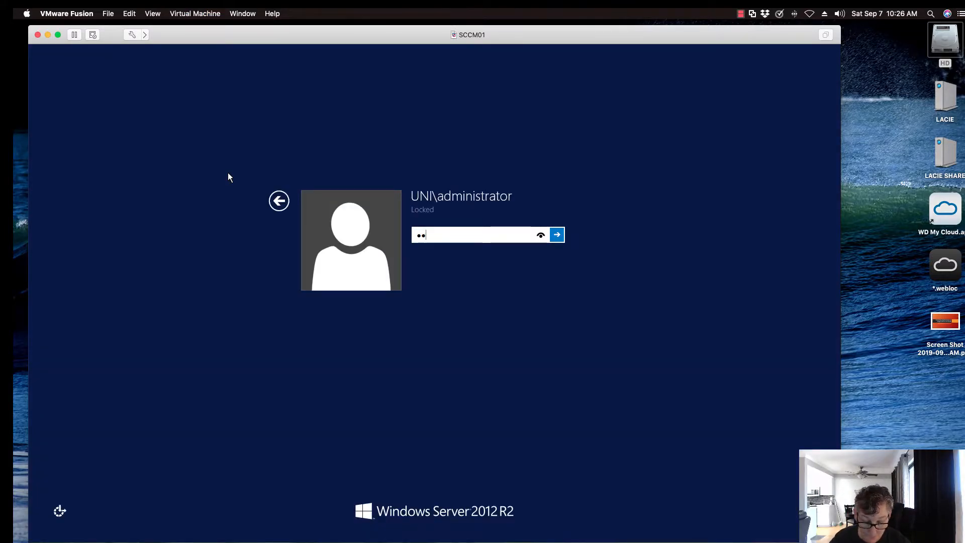
pyautogui.write('••••')
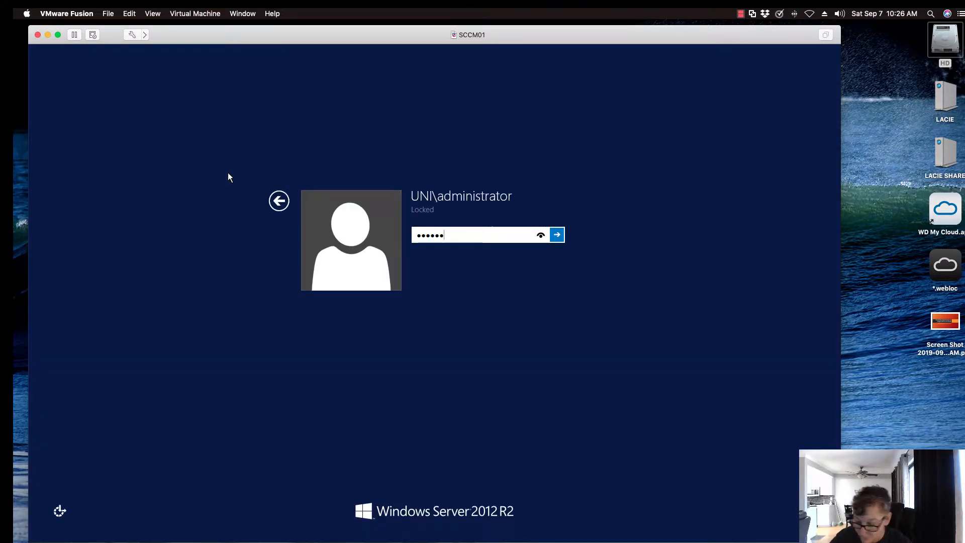
pyautogui.press('Return')
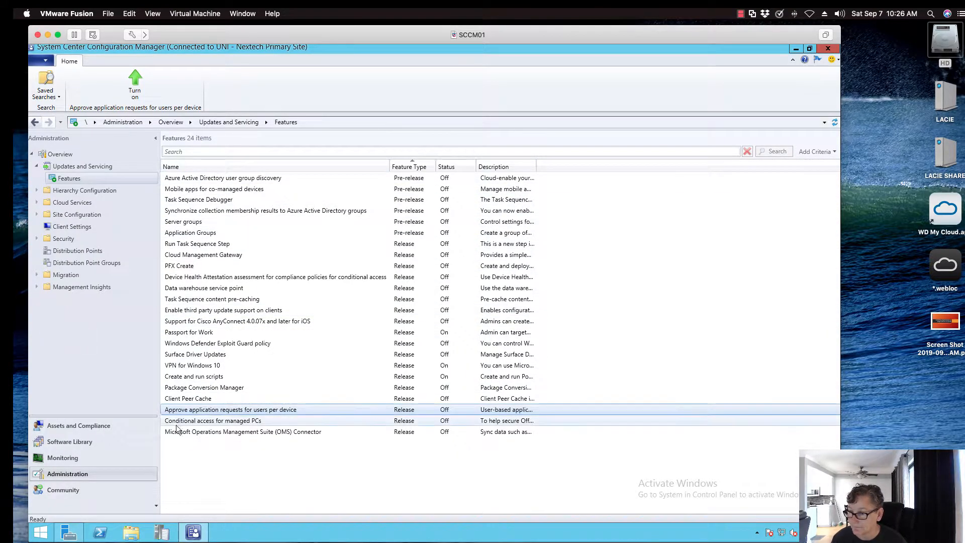
# Turn on the feature "Approve application requests for users per device" and agree to replicate it to all site servers
pyautogui.click(101, 475)
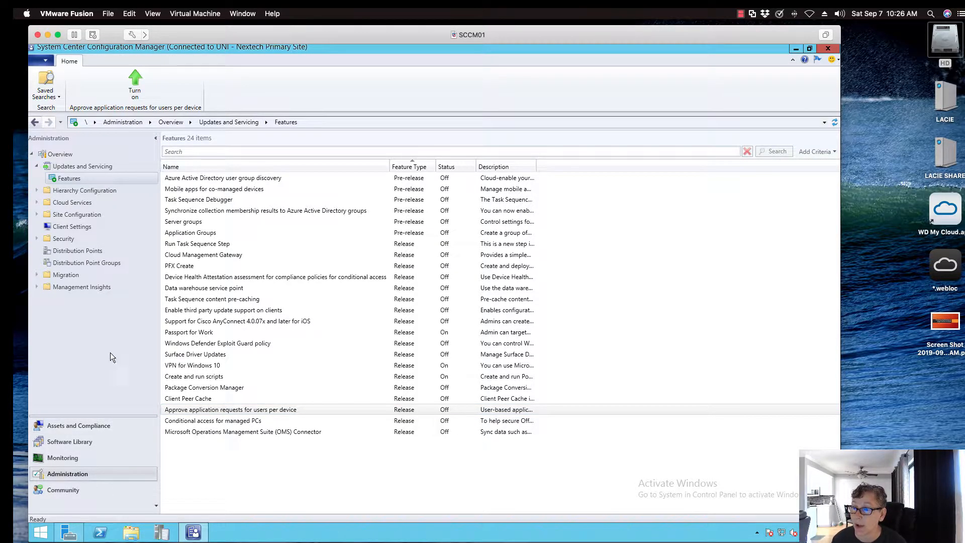
pyautogui.click(211, 410)
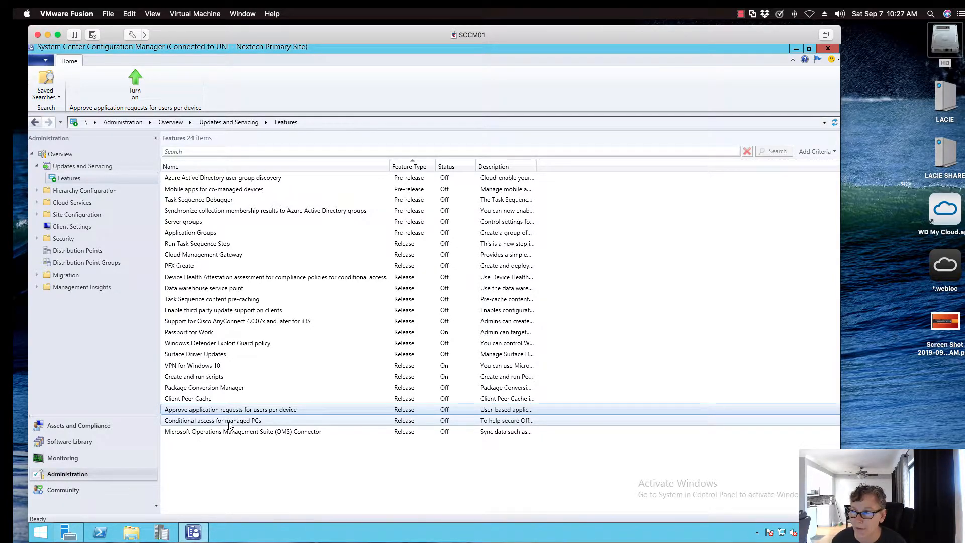
pyautogui.rightClick(269, 409)
pyautogui.click(292, 417)
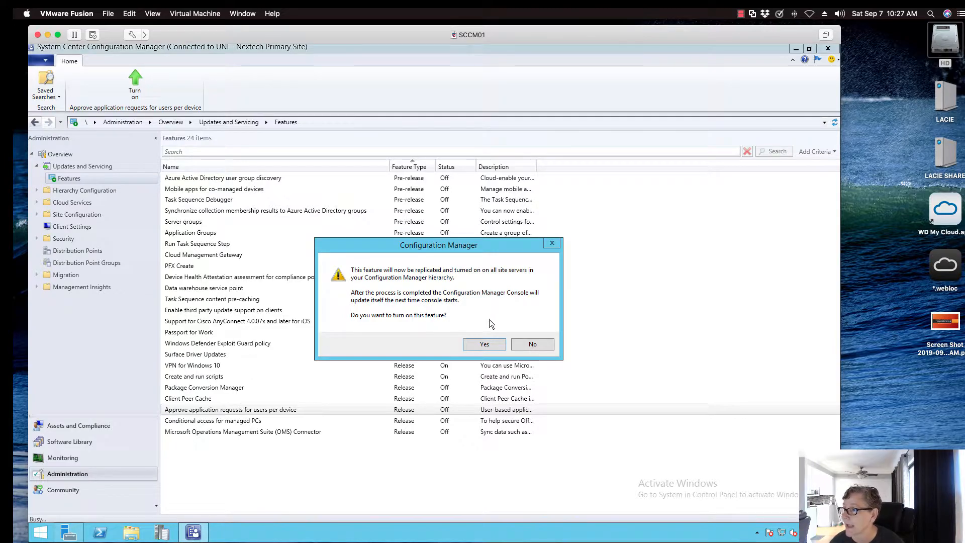
pyautogui.click(484, 344)
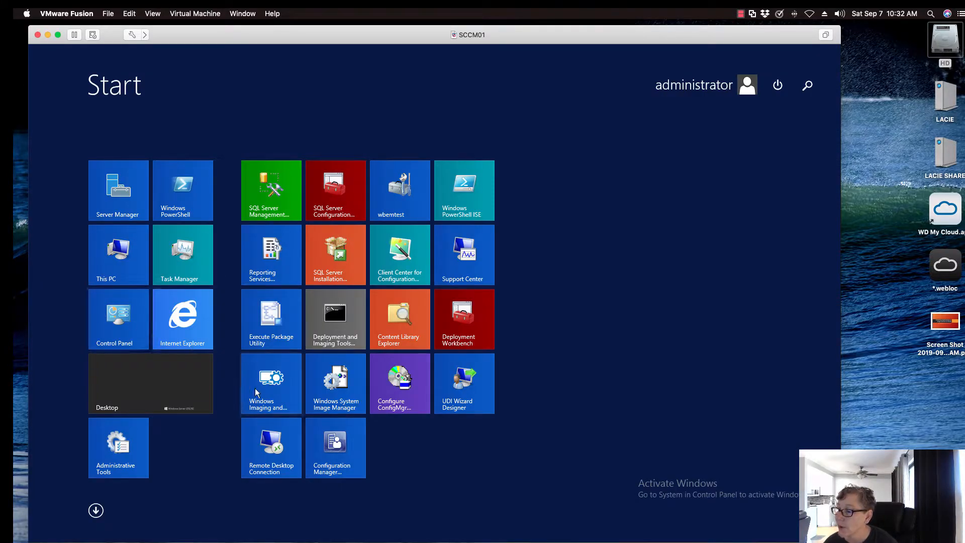
# Launch the Configuration Manager console and view the actions offered for the CAROOT device
pyautogui.click(349, 447)
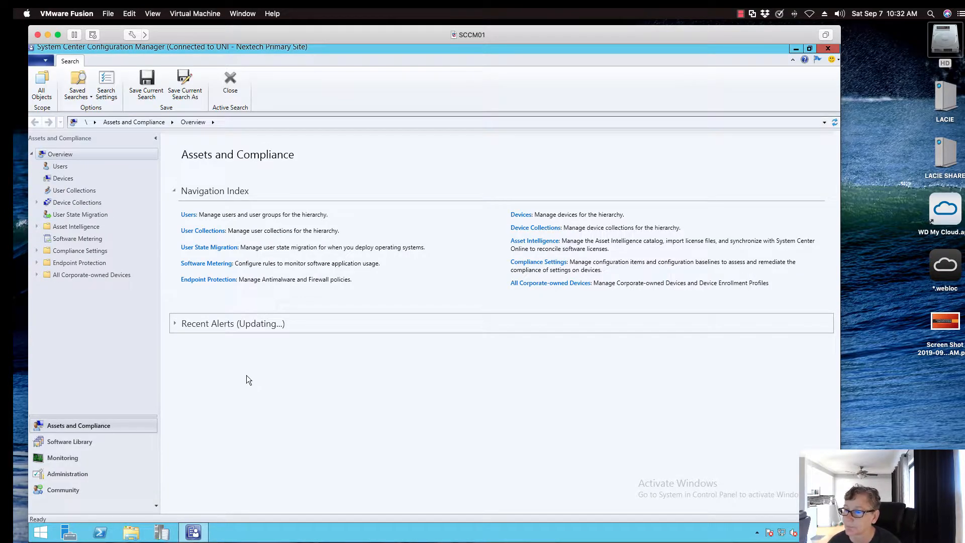
pyautogui.click(61, 178)
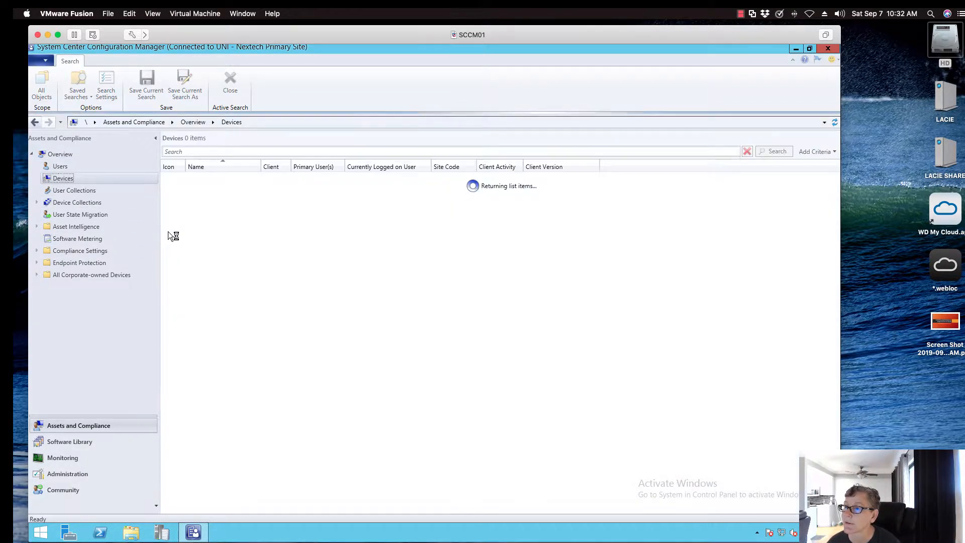
pyautogui.click(187, 179)
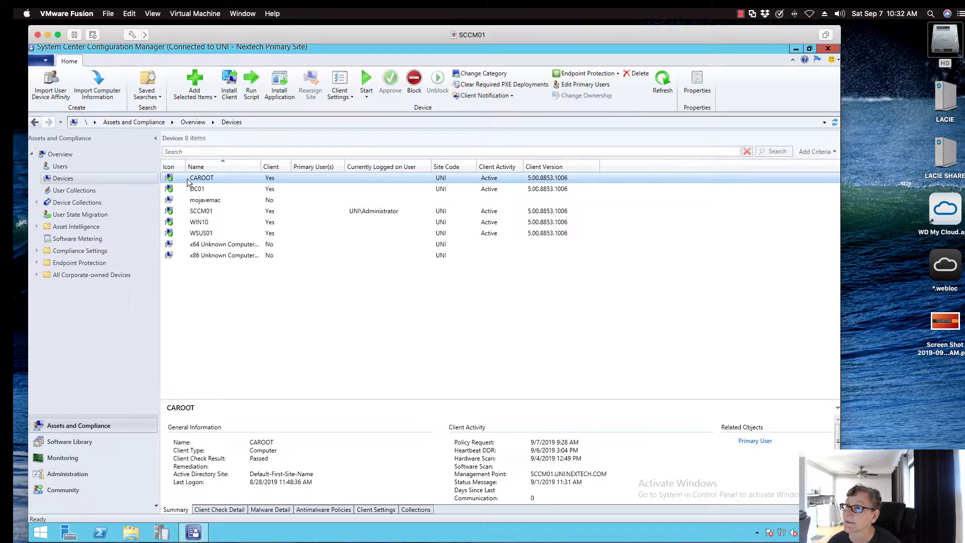
pyautogui.rightClick(188, 182)
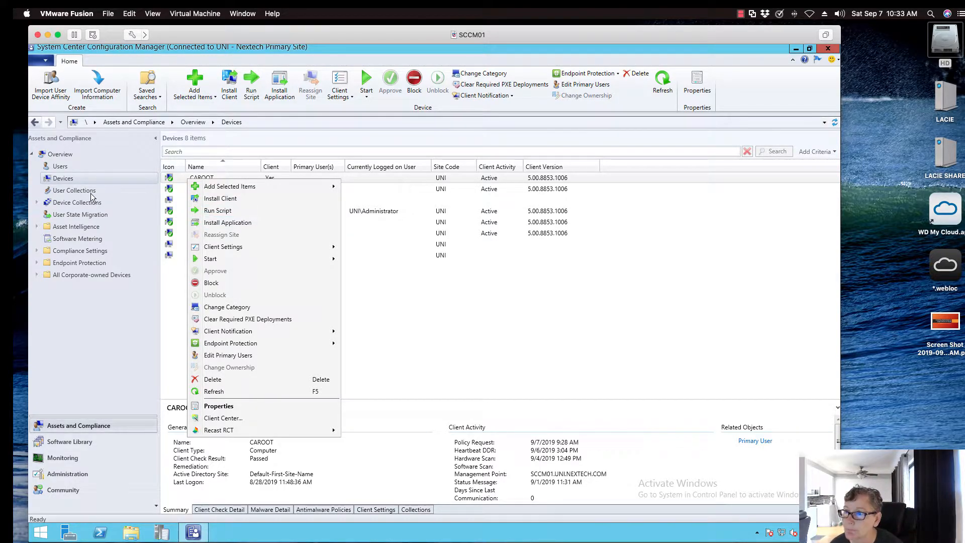
# Start a new device collection named "Install Application for Device"
pyautogui.click(71, 203)
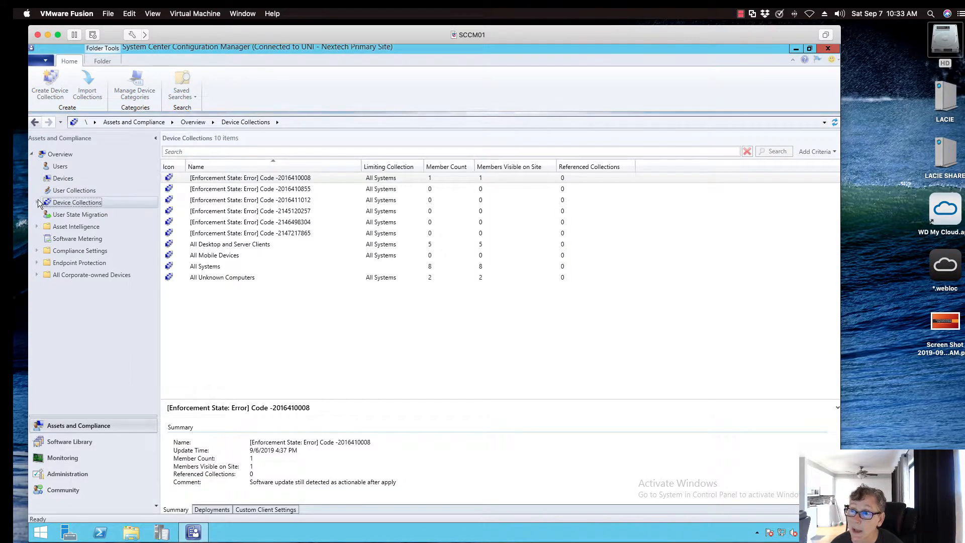
pyautogui.click(36, 202)
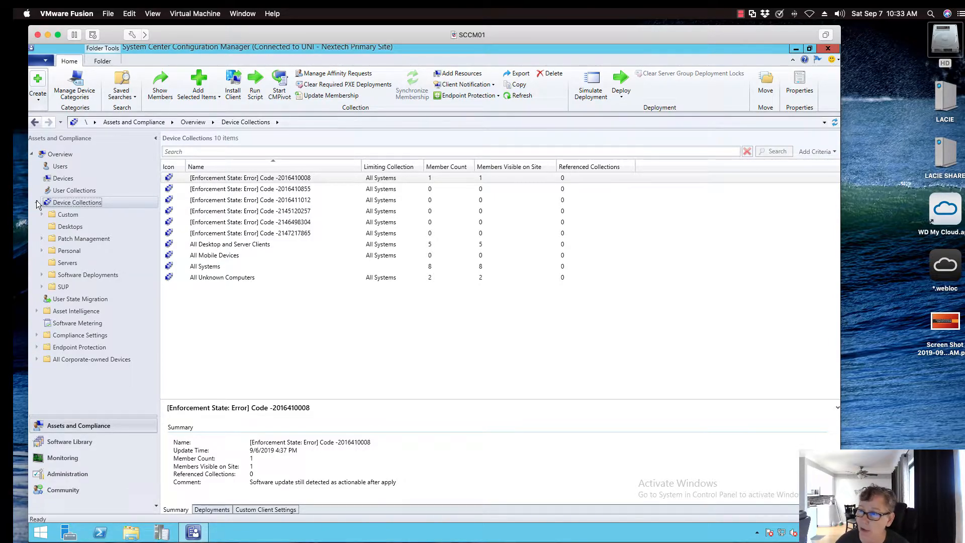
pyautogui.click(38, 101)
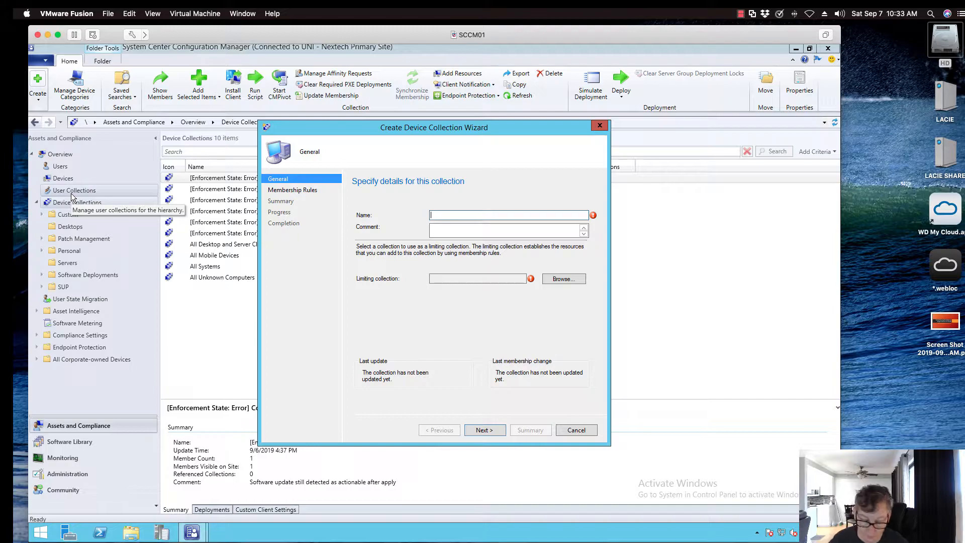
pyautogui.write('Inst')
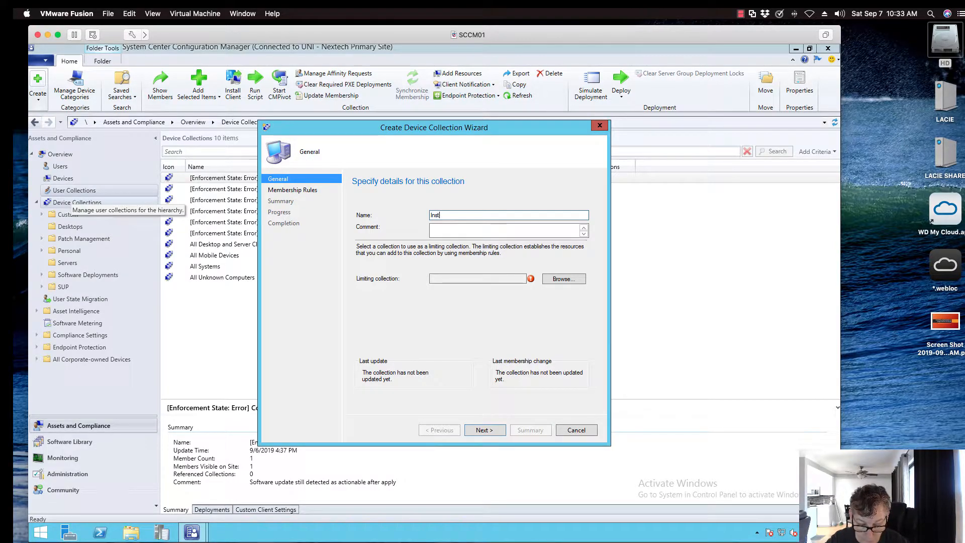
pyautogui.write('all')
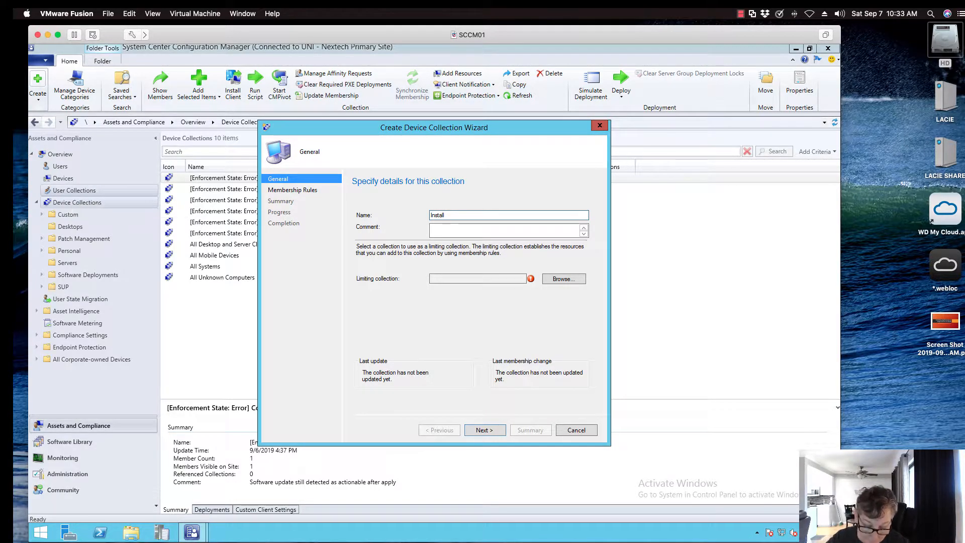
pyautogui.write(' App')
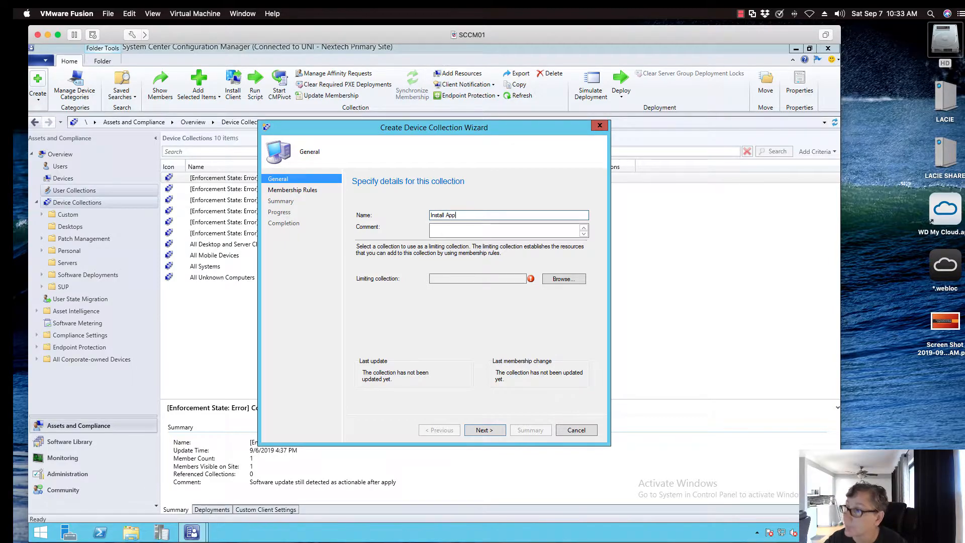
pyautogui.write('licat')
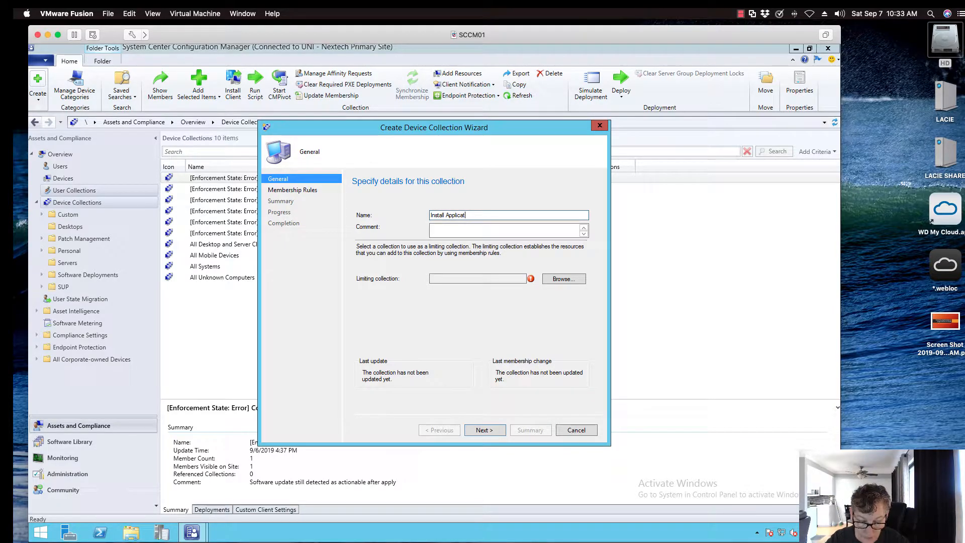
pyautogui.write('ion f')
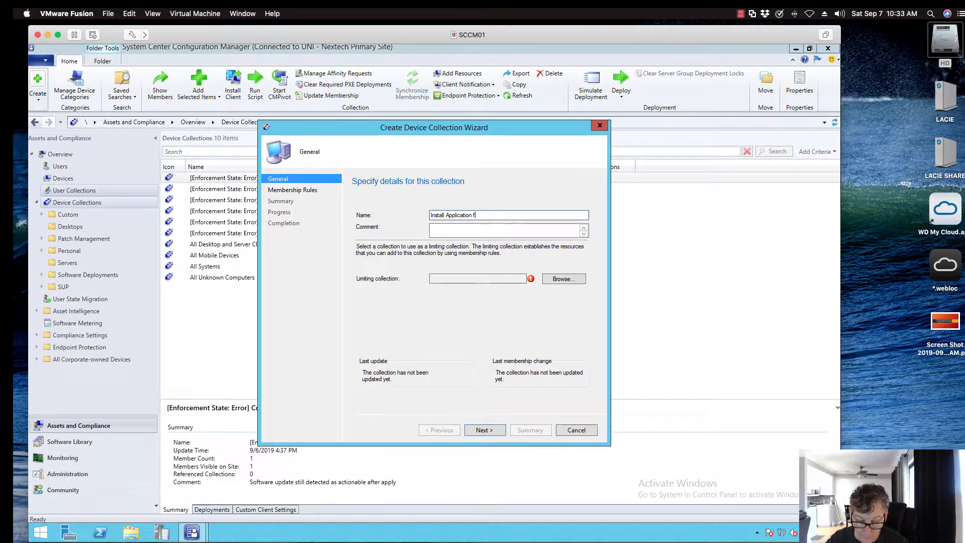
pyautogui.write('or De')
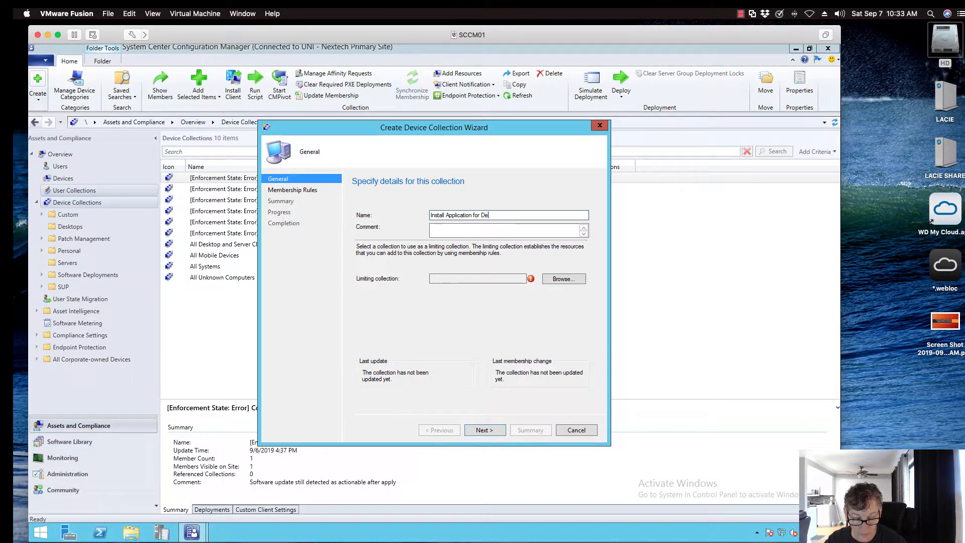
pyautogui.write('vice')
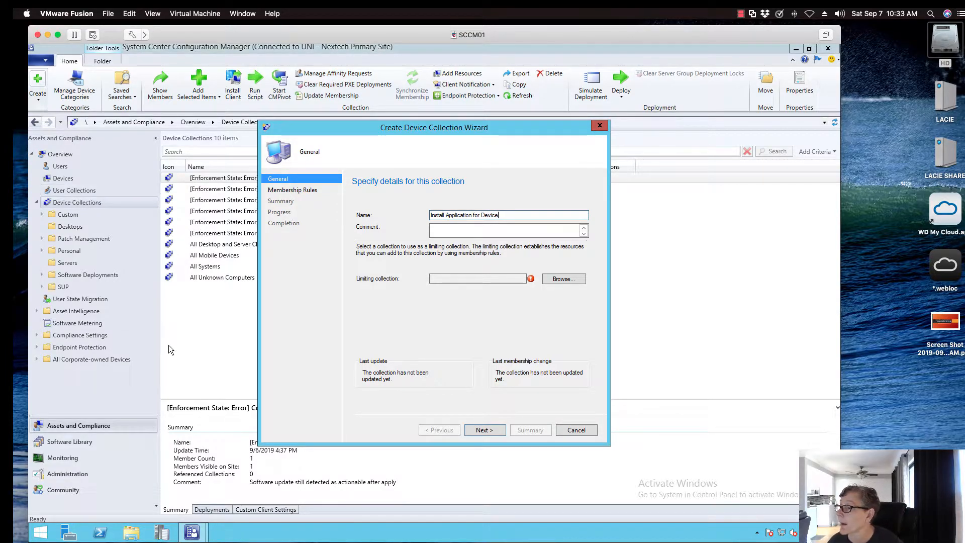
# Set All Systems as the limiting collection for the new device collection
pyautogui.click(555, 278)
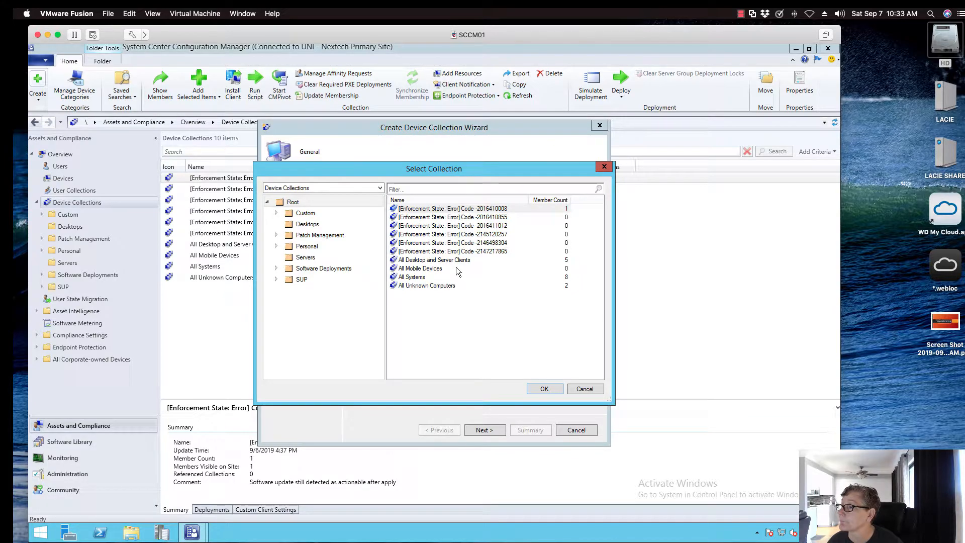
pyautogui.click(427, 277)
pyautogui.click(543, 390)
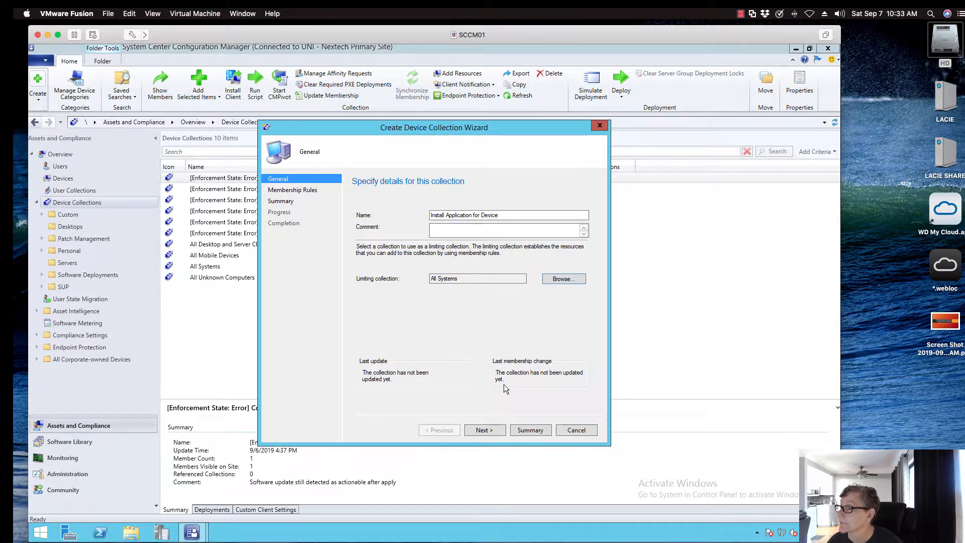
# Finish creating the collection without membership rules, keeping the default update schedule, and refresh the device collections list
pyautogui.click(485, 430)
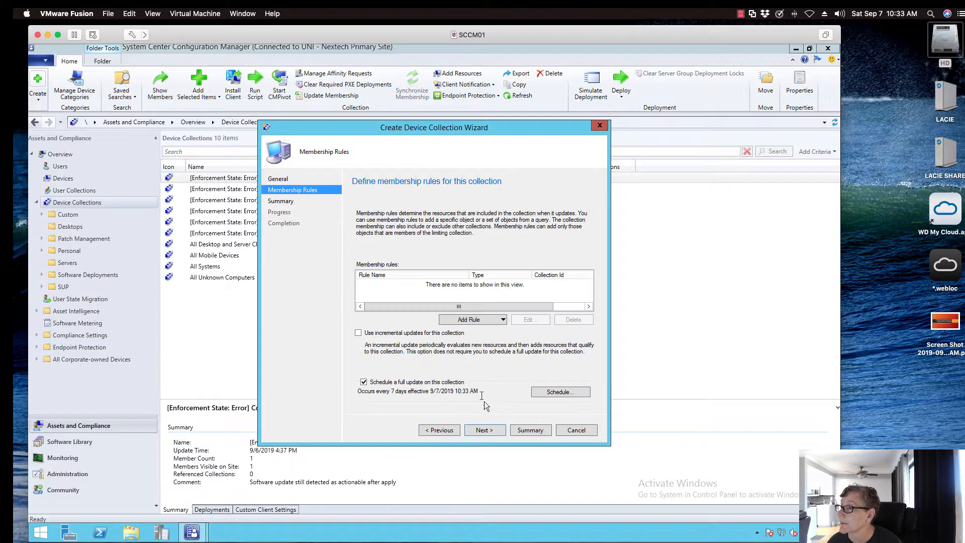
pyautogui.click(493, 430)
pyautogui.click(475, 326)
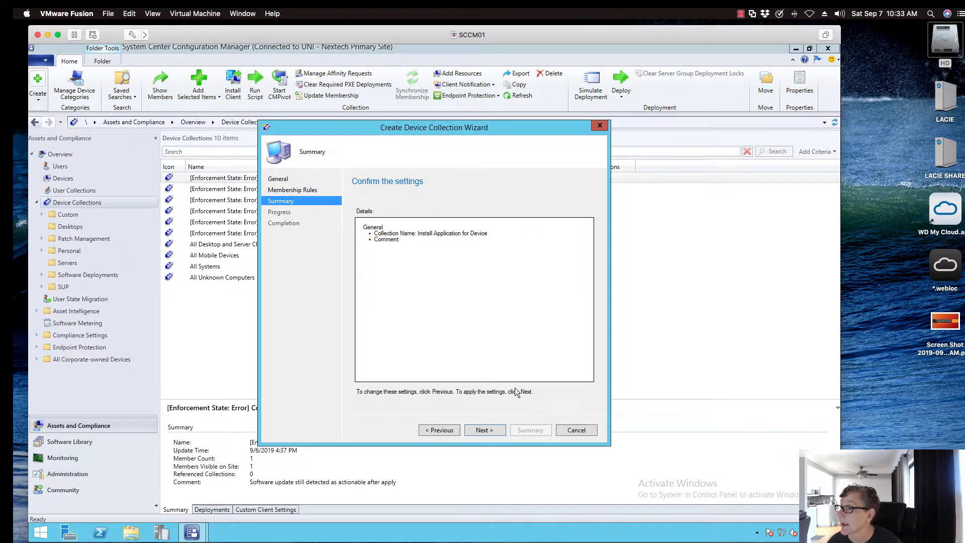
pyautogui.click(491, 430)
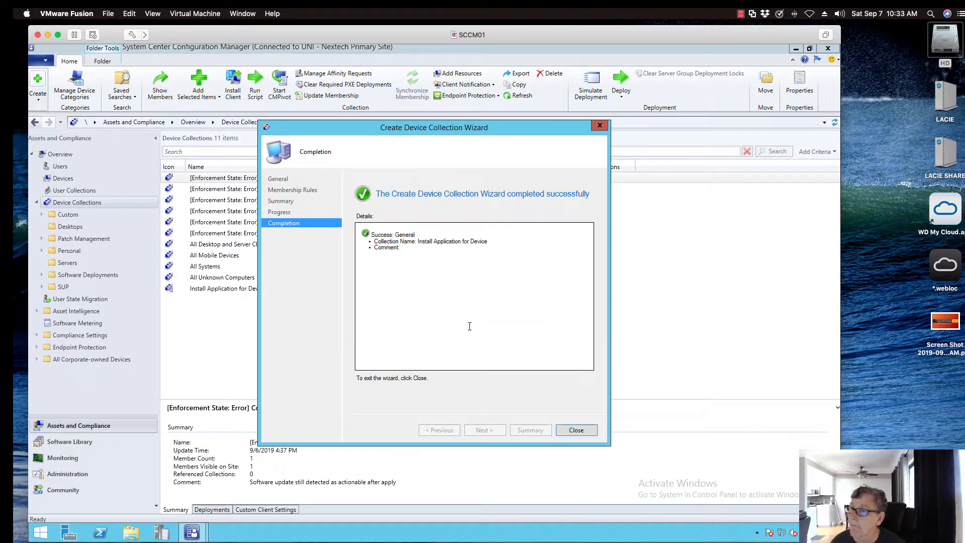
pyautogui.click(562, 430)
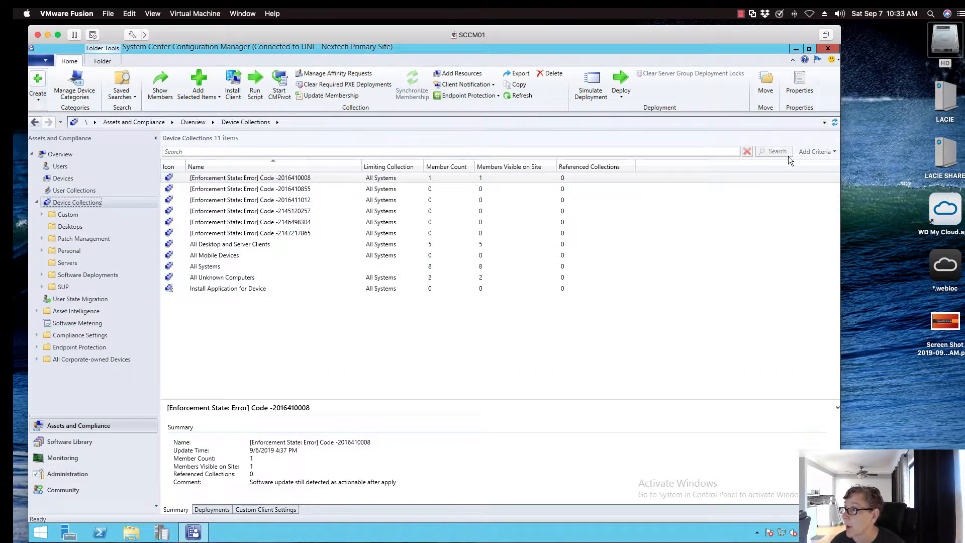
pyautogui.click(833, 123)
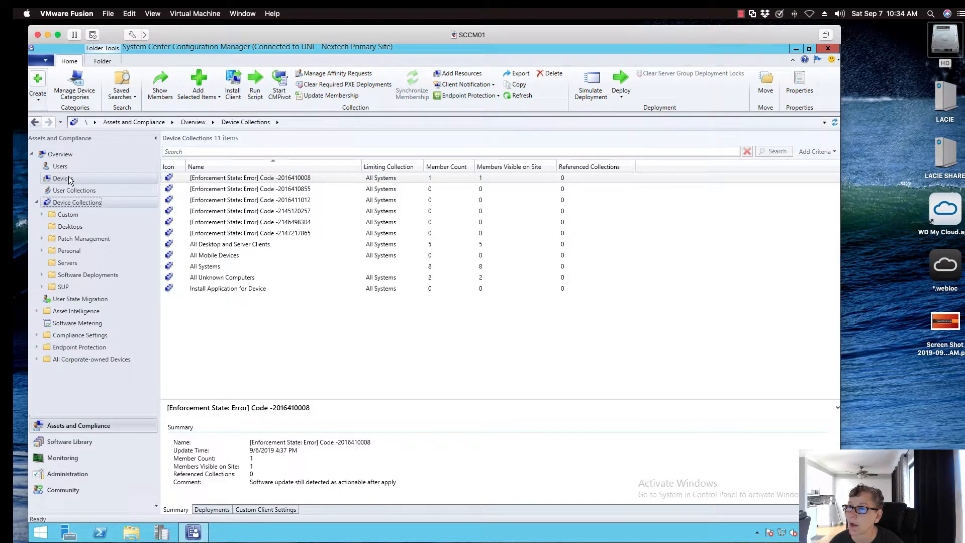
# Add the WIN10 device to the existing collection "Install Application for Device" and refresh the device collections list
pyautogui.click(151, 182)
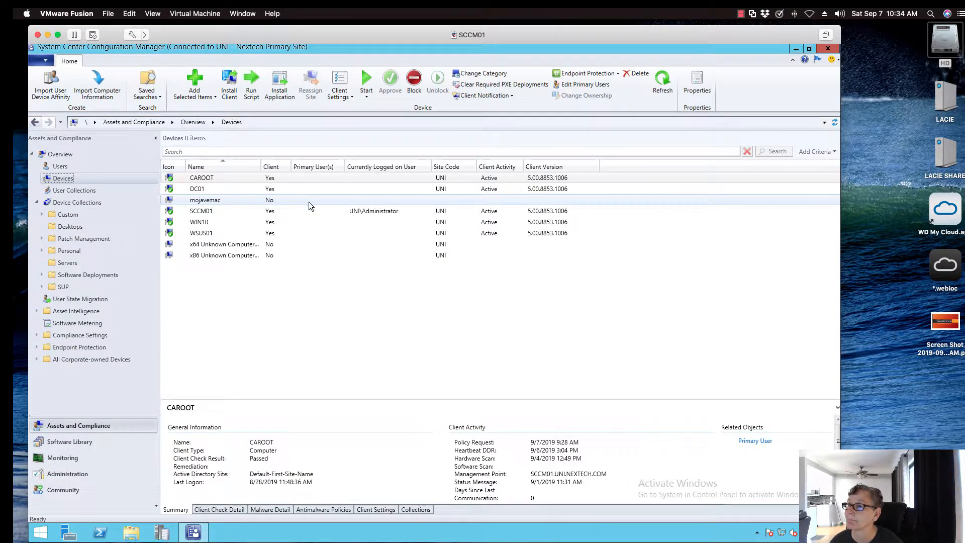
pyautogui.rightClick(203, 224)
pyautogui.moveTo(273, 231)
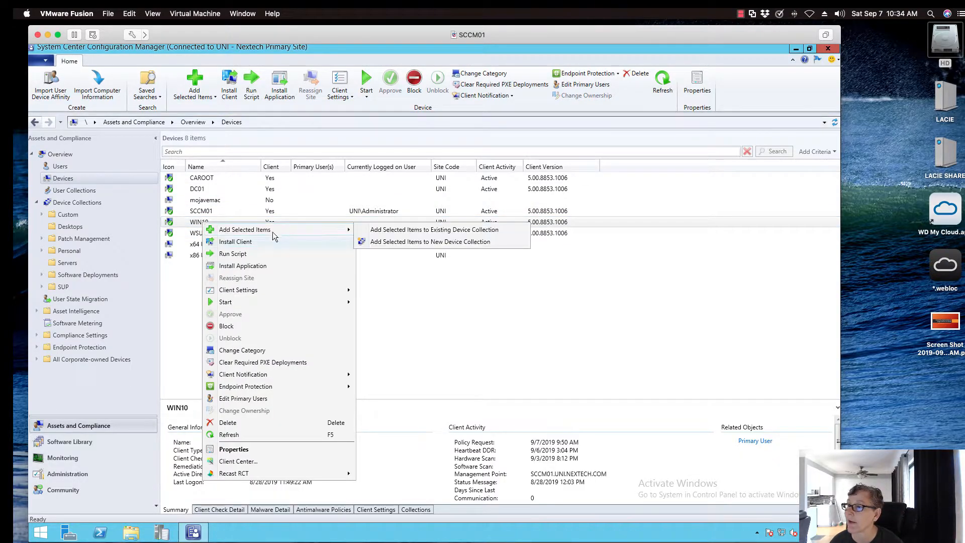
pyautogui.click(374, 230)
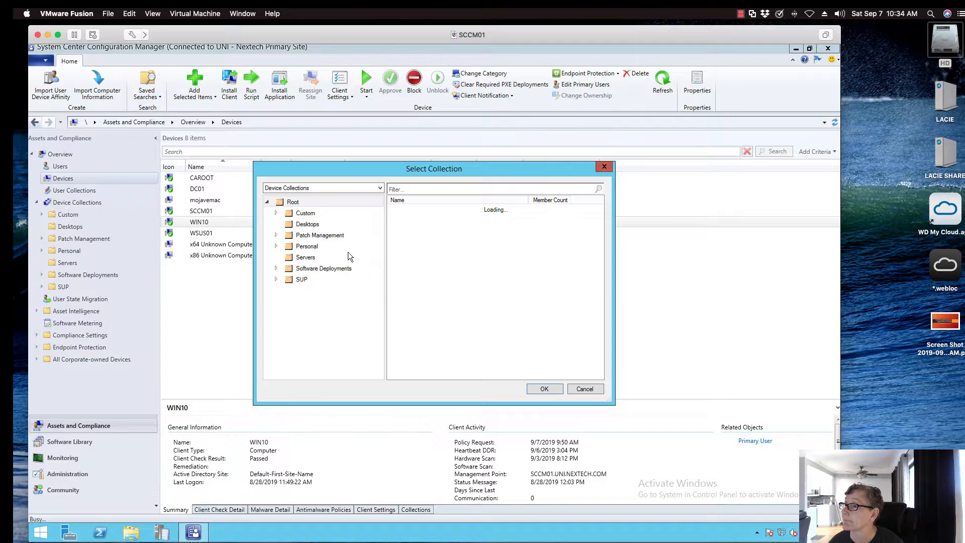
pyautogui.click(412, 260)
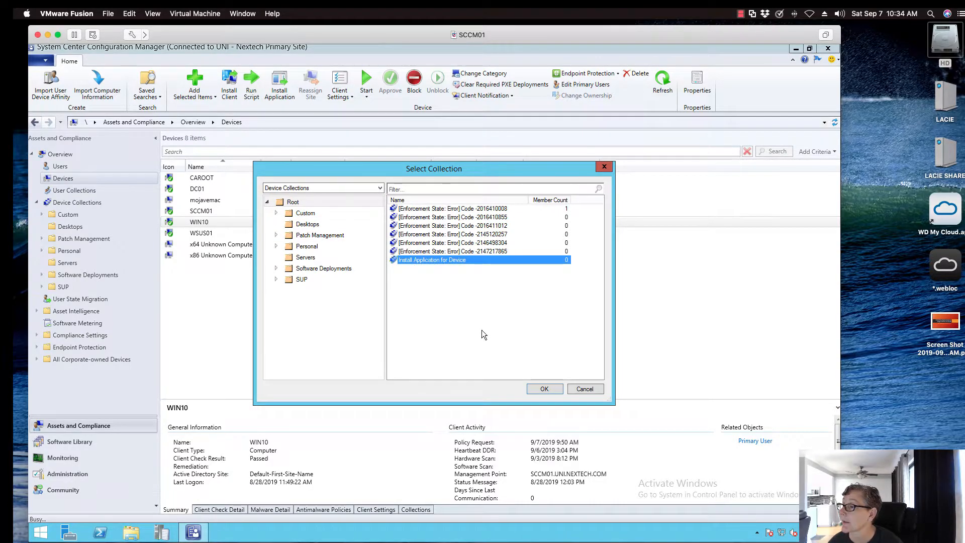
pyautogui.click(543, 388)
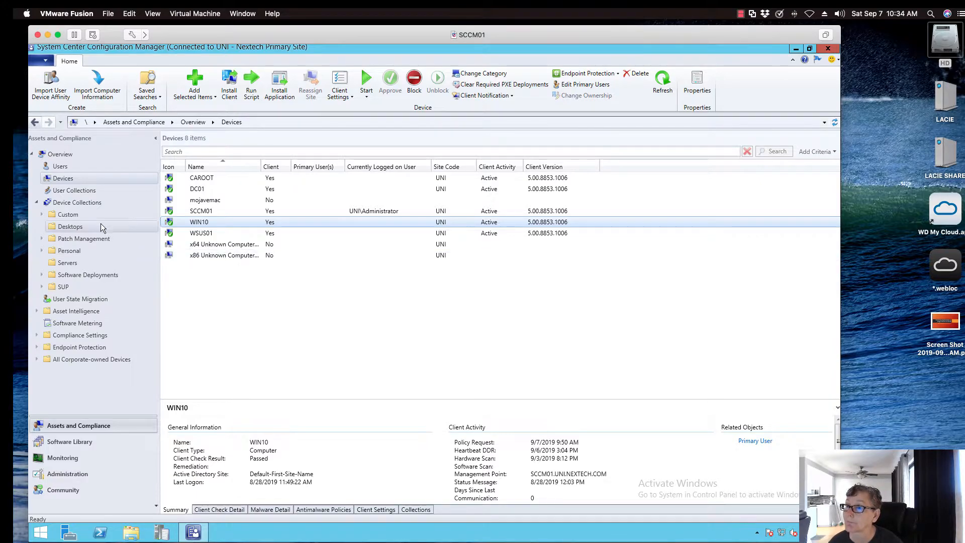
pyautogui.click(81, 202)
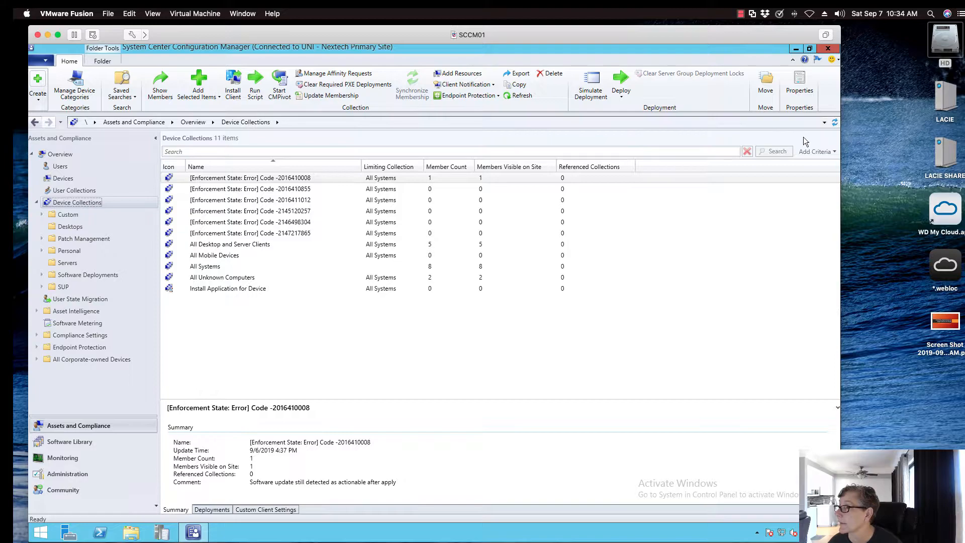
pyautogui.click(834, 122)
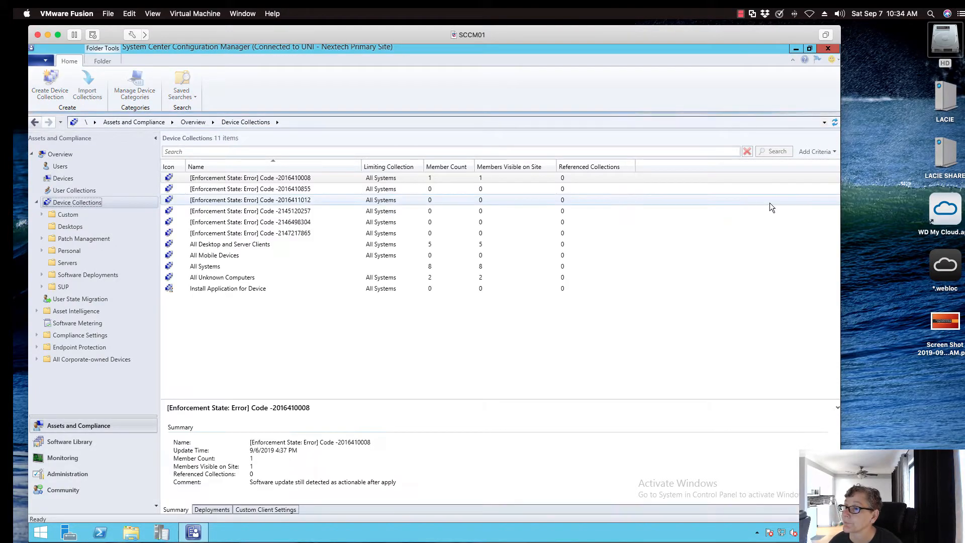
# Refresh the device collections list and show the members of the collection "Install Application for Device"
pyautogui.click(835, 122)
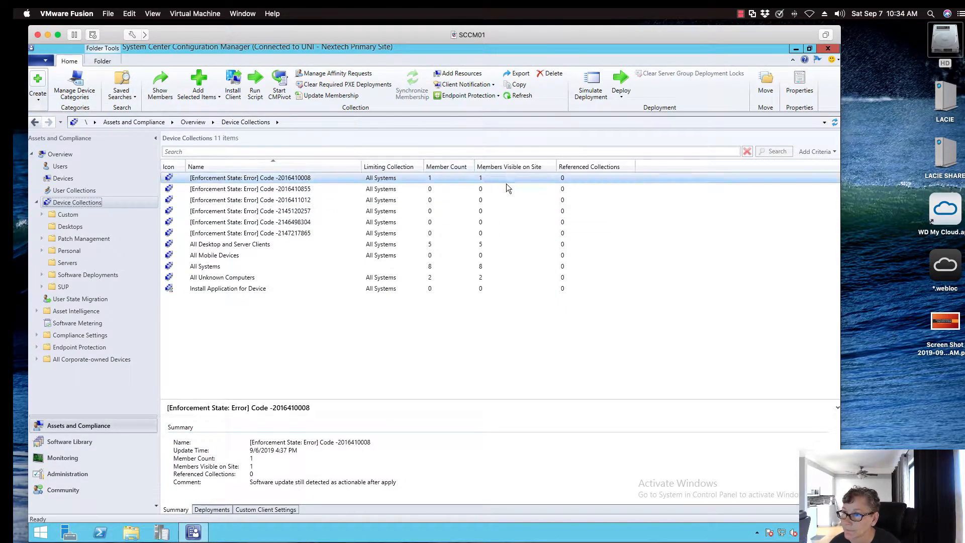
pyautogui.click(61, 215)
pyautogui.click(89, 205)
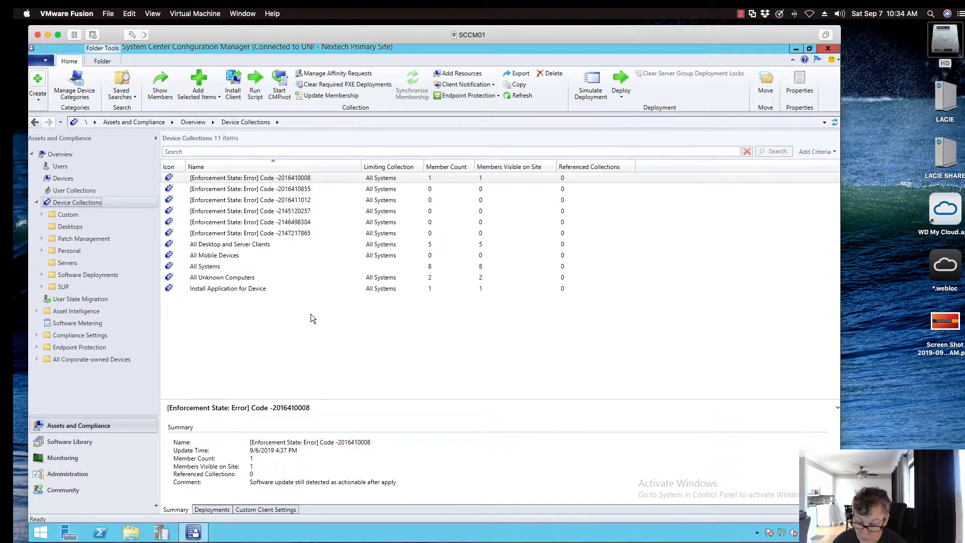
pyautogui.doubleClick(243, 290)
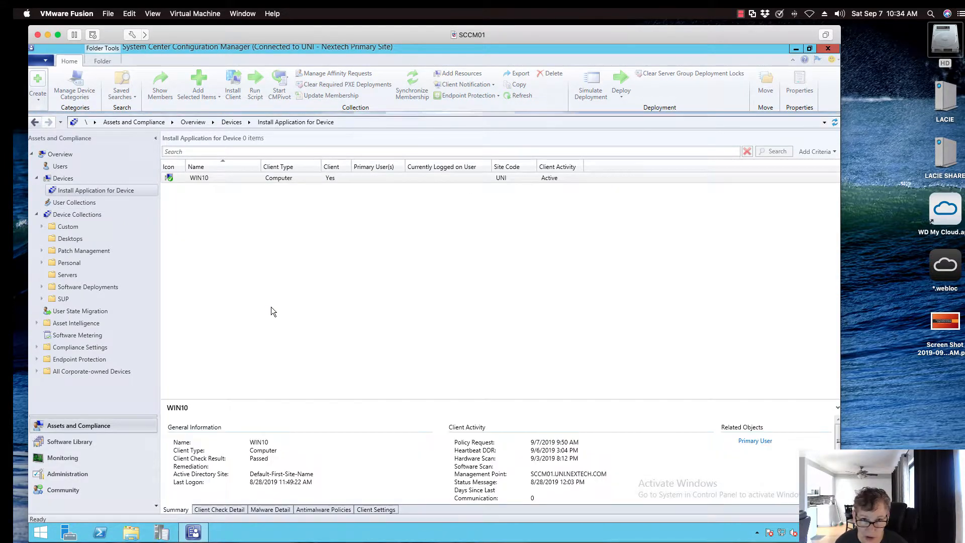
# Compare the actions offered for WIN10 inside the collection with those offered in the full device list
pyautogui.rightClick(183, 179)
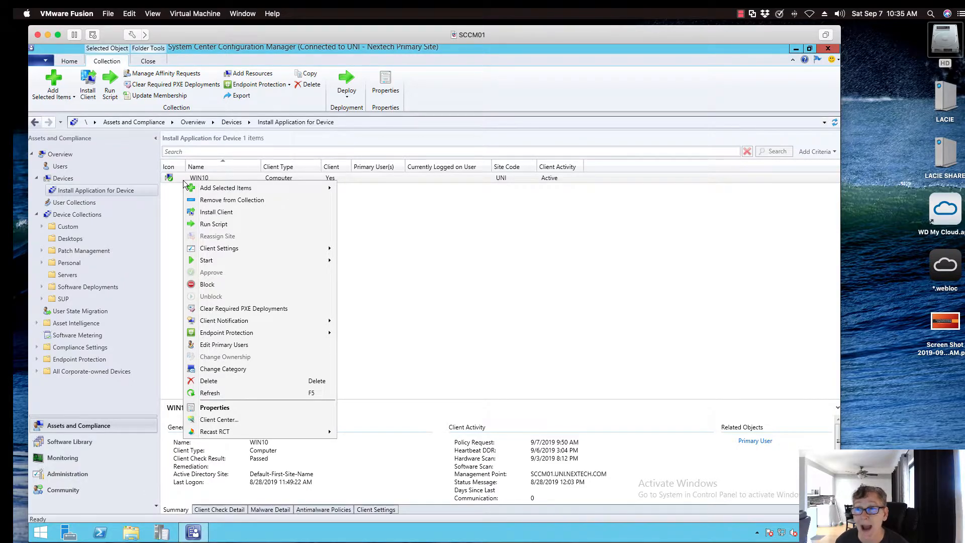
pyautogui.click(59, 178)
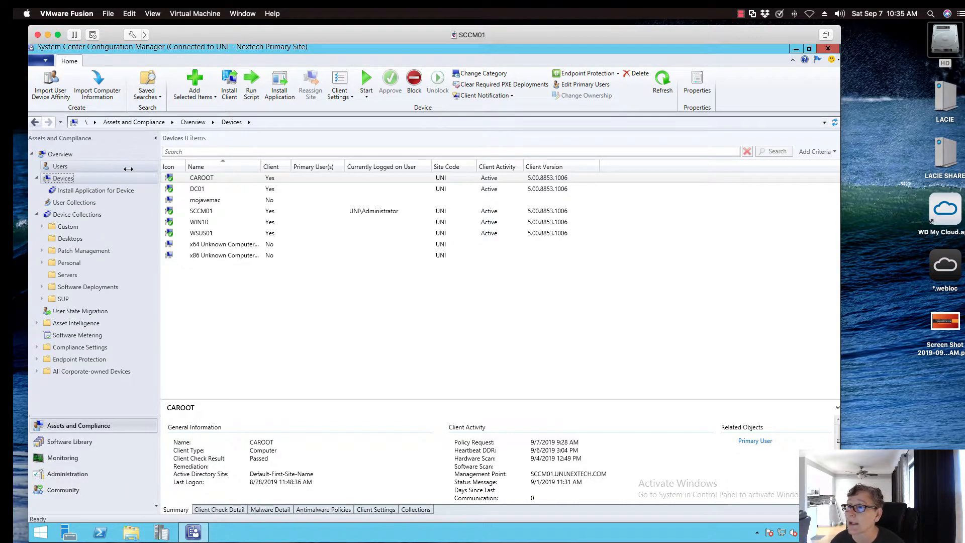
pyautogui.click(204, 224)
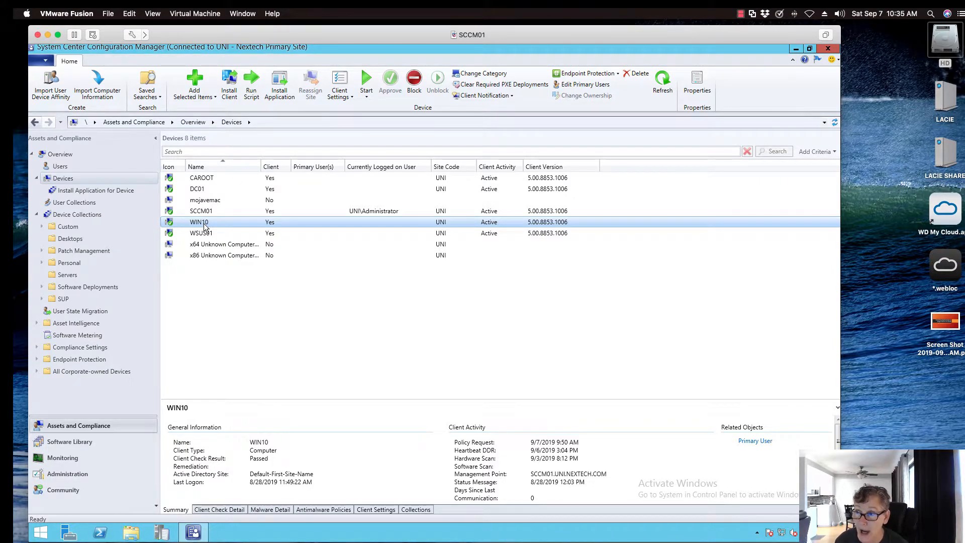
pyautogui.rightClick(204, 224)
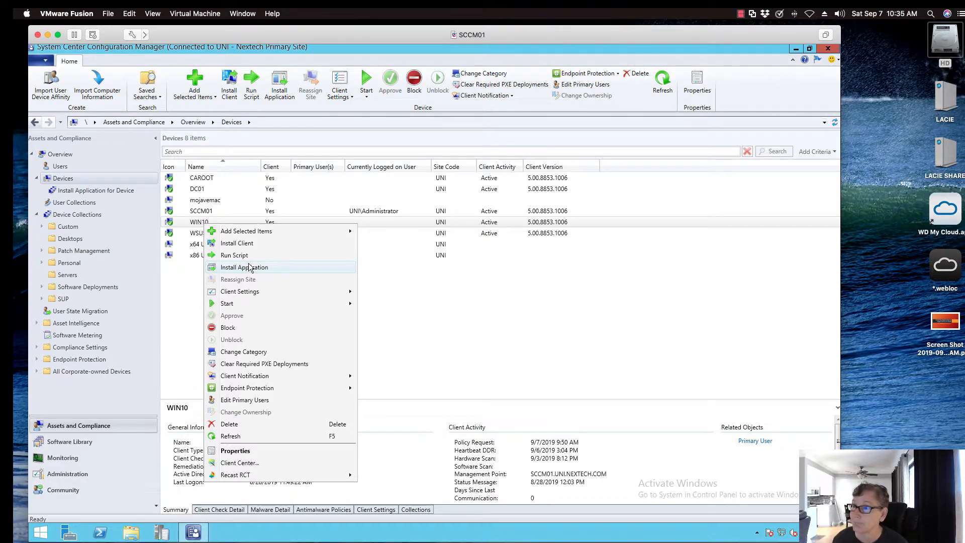
# Select the 7-Zip Installation application in the Desktop folder of the software library and show its deployments
pyautogui.click(50, 444)
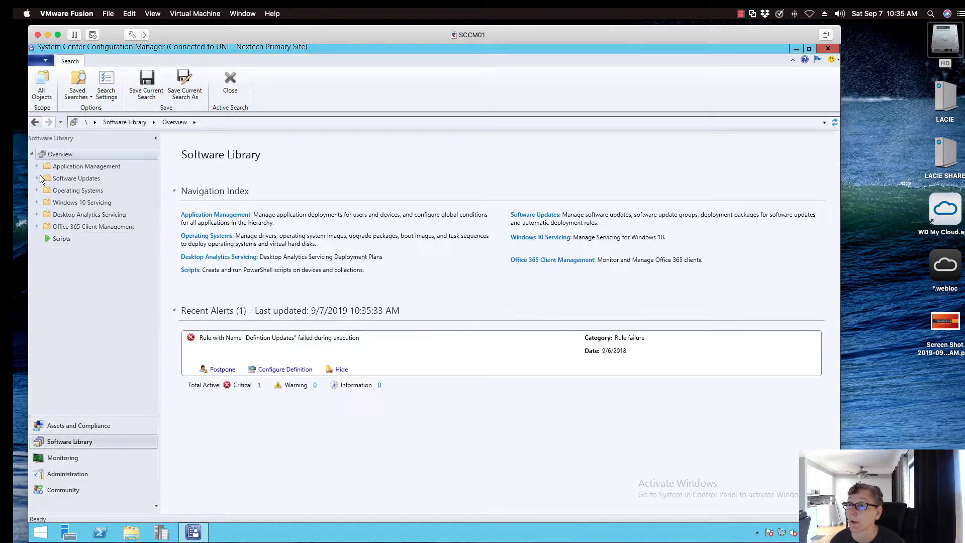
pyautogui.click(34, 166)
pyautogui.click(41, 179)
pyautogui.click(69, 191)
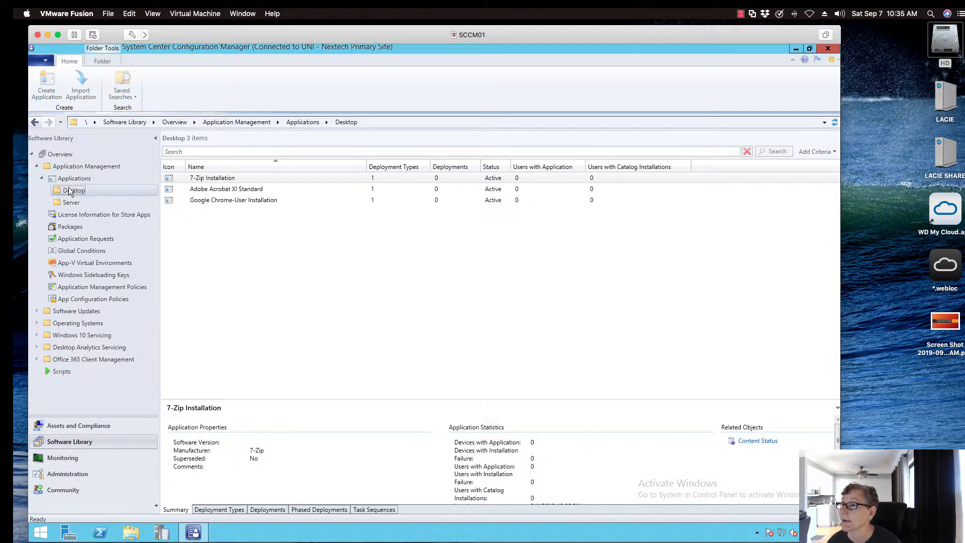
pyautogui.click(201, 178)
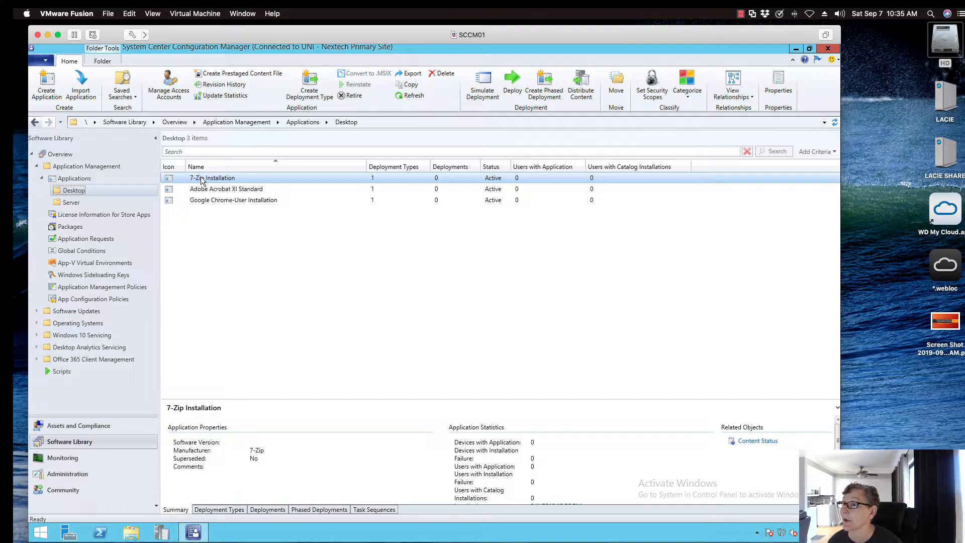
pyautogui.click(261, 510)
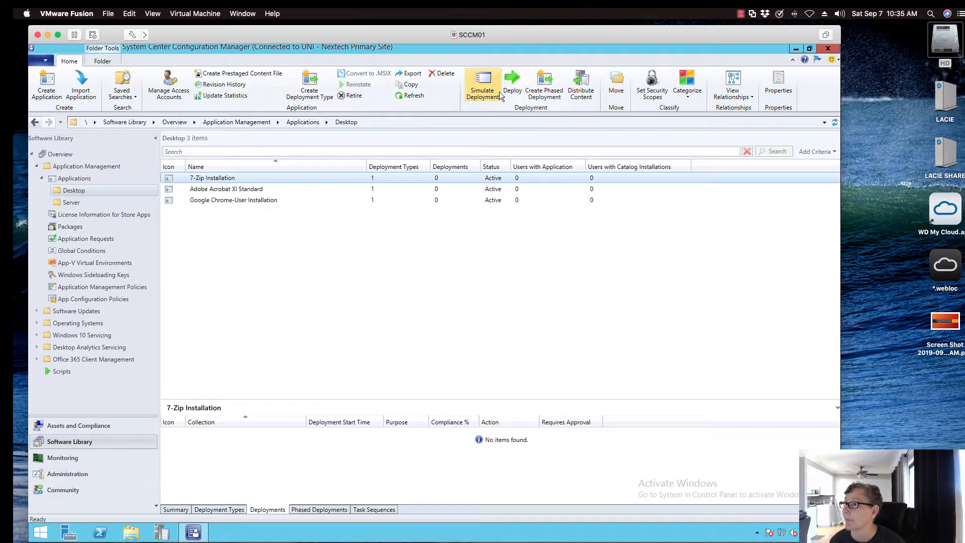
# Start a deployment of 7-Zip Installation targeting the device collection "Install Application for Device"
pyautogui.click(512, 84)
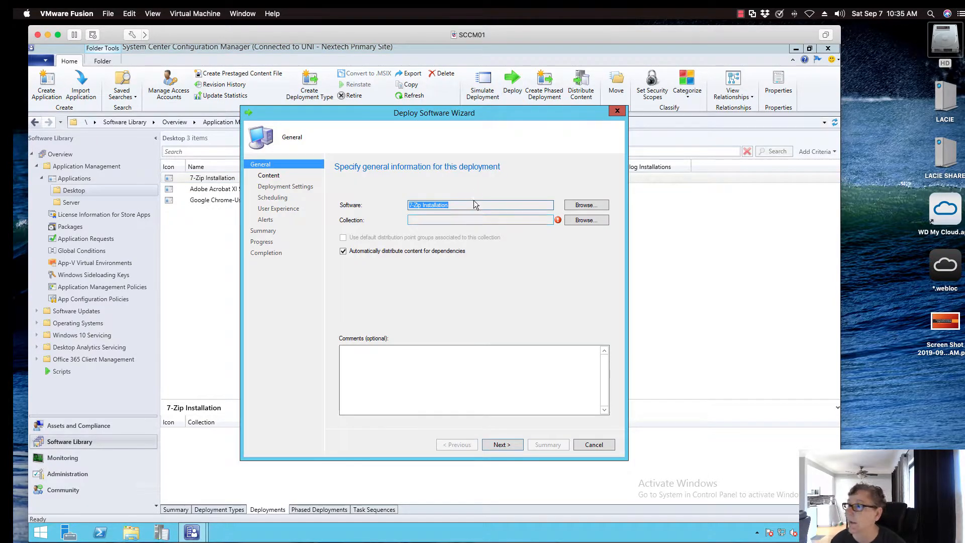
pyautogui.click(586, 221)
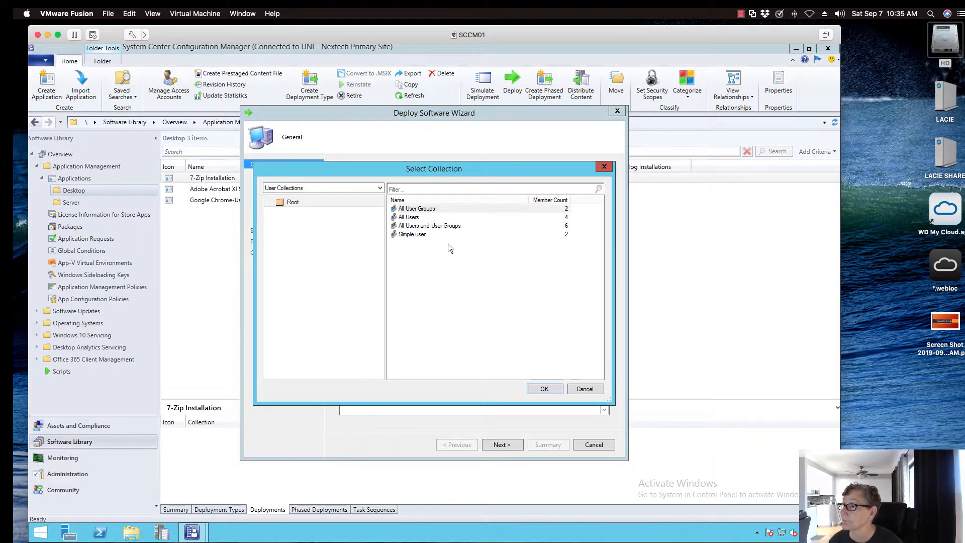
pyautogui.click(353, 188)
pyautogui.click(352, 205)
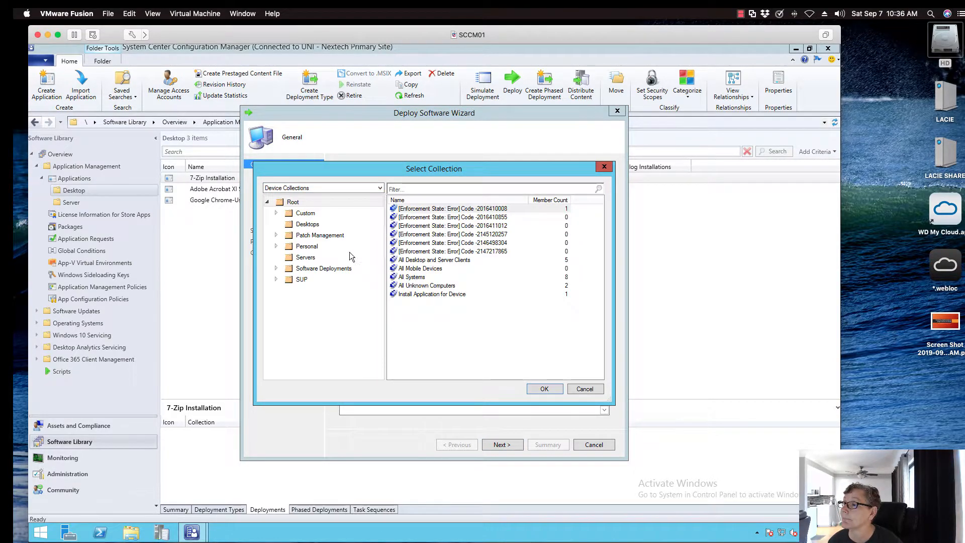
pyautogui.click(416, 295)
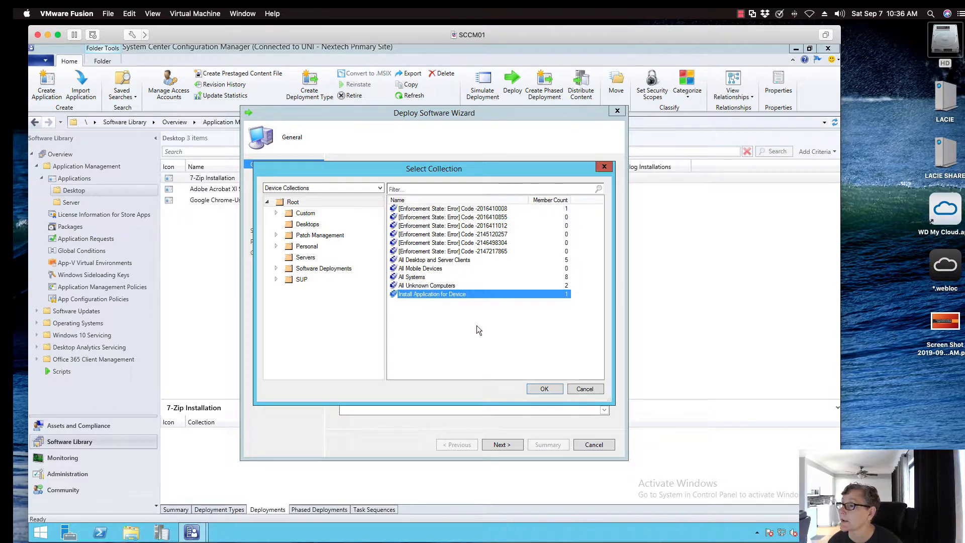
pyautogui.click(545, 387)
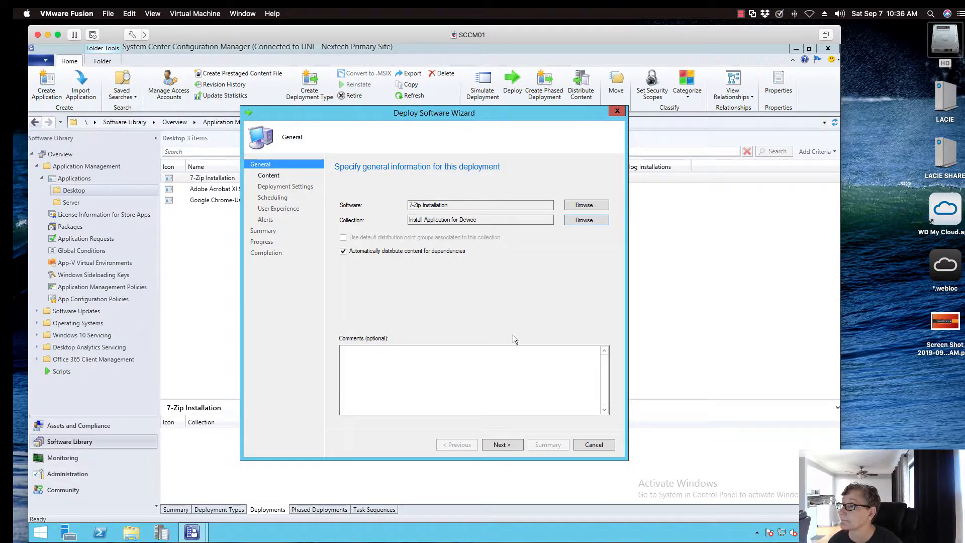
# Keep the default content destination and require administrator approval of requests for the application on the device
pyautogui.click(502, 444)
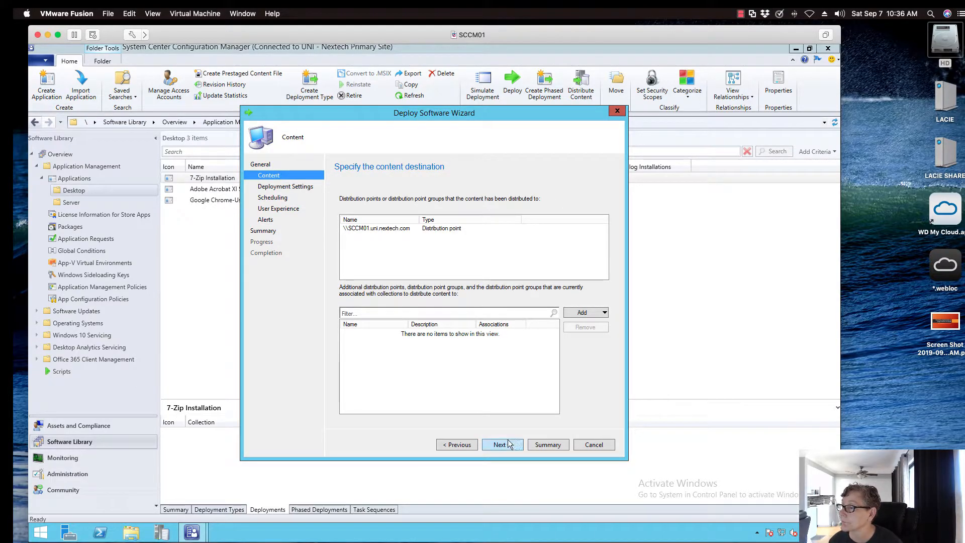
pyautogui.click(503, 444)
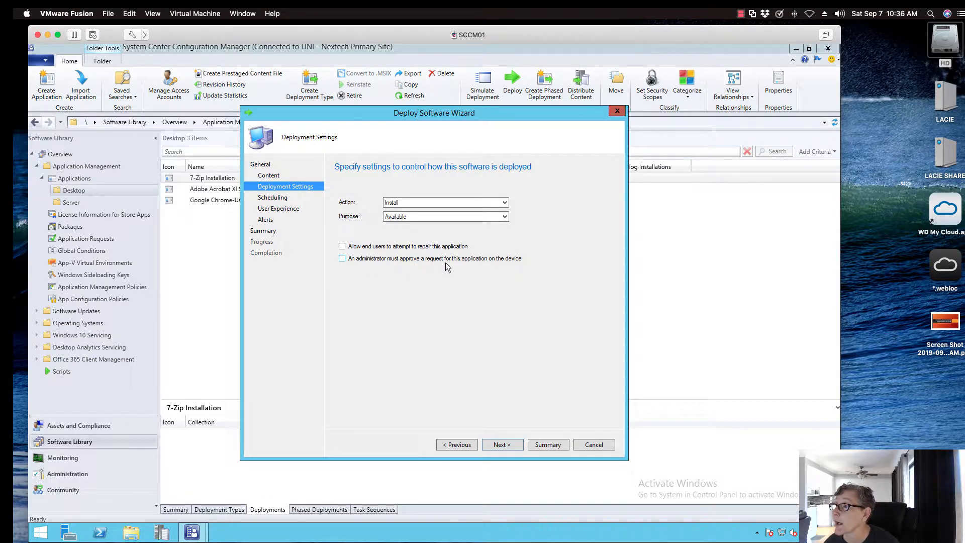
pyautogui.click(342, 259)
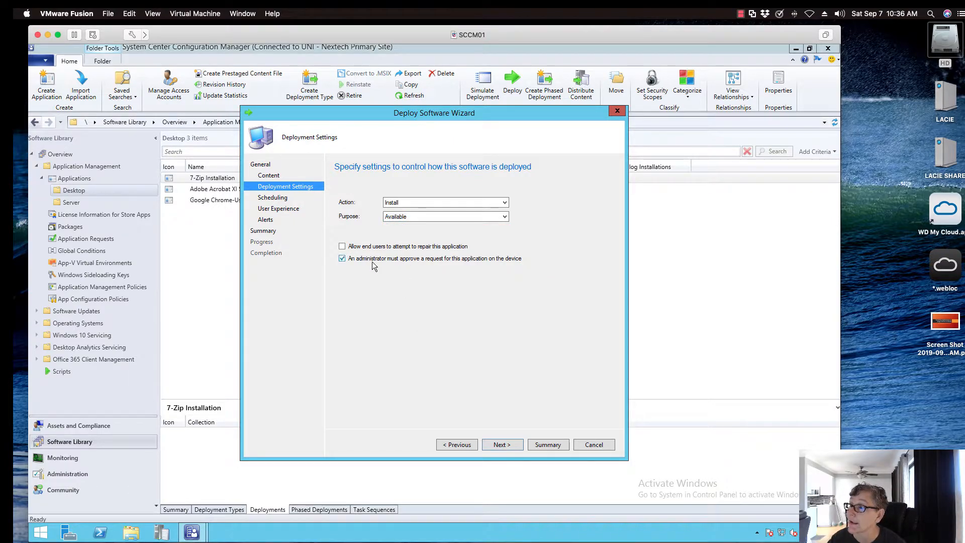
pyautogui.click(506, 445)
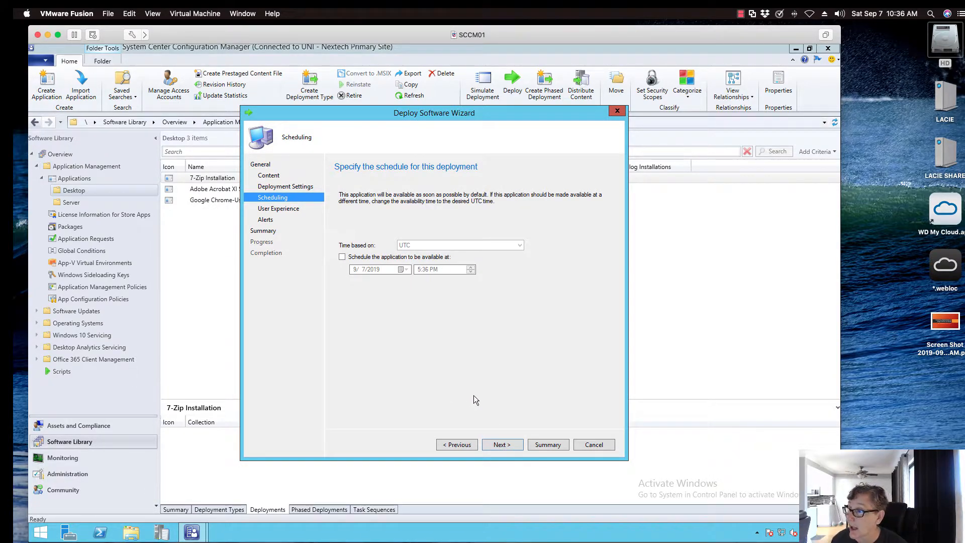
# Complete the 7-Zip deployment with the default scheduling, user experience and alert settings, and close the wizard
pyautogui.click(506, 445)
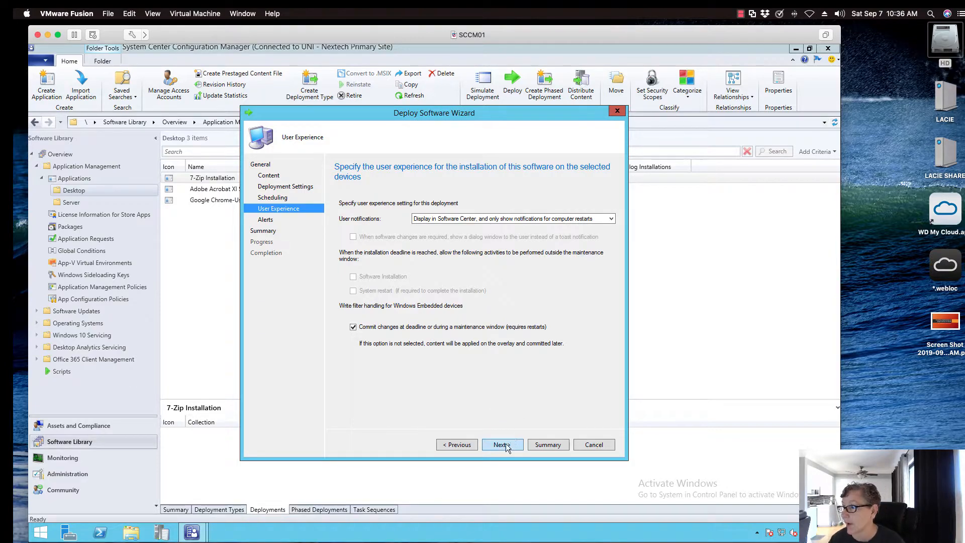
pyautogui.click(503, 444)
pyautogui.click(502, 444)
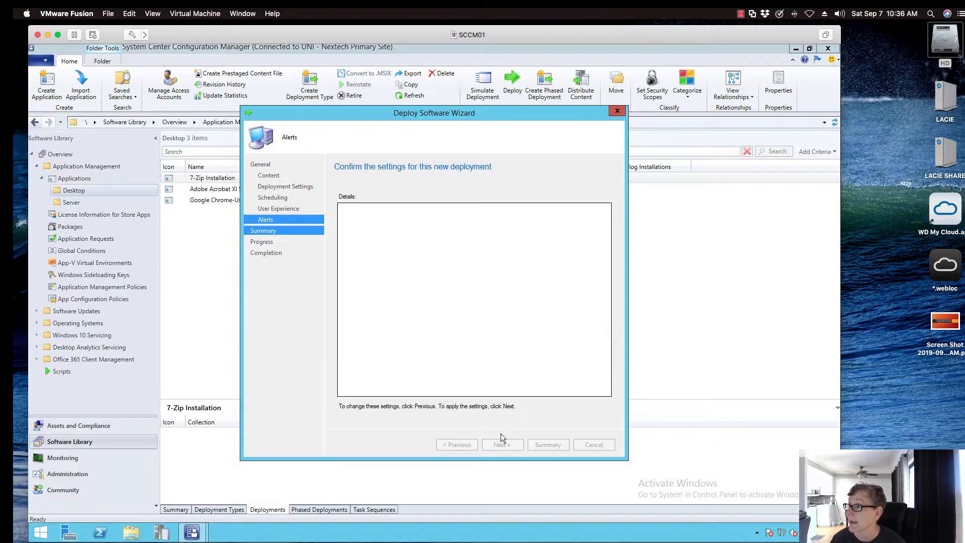
pyautogui.click(503, 445)
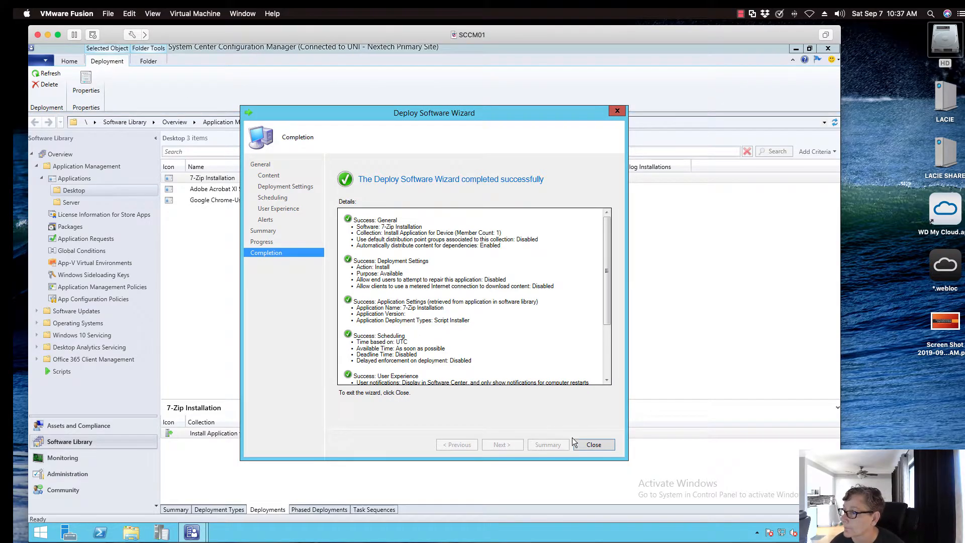
pyautogui.click(592, 444)
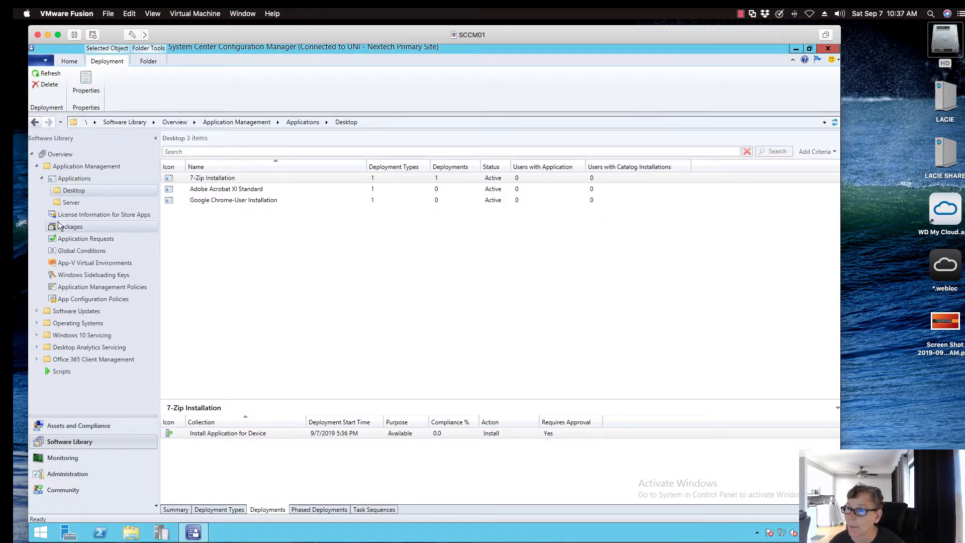
# Check the Server and Desktop folders for applications that can be installed on the CAROOT device, and cancel the selection
pyautogui.click(128, 425)
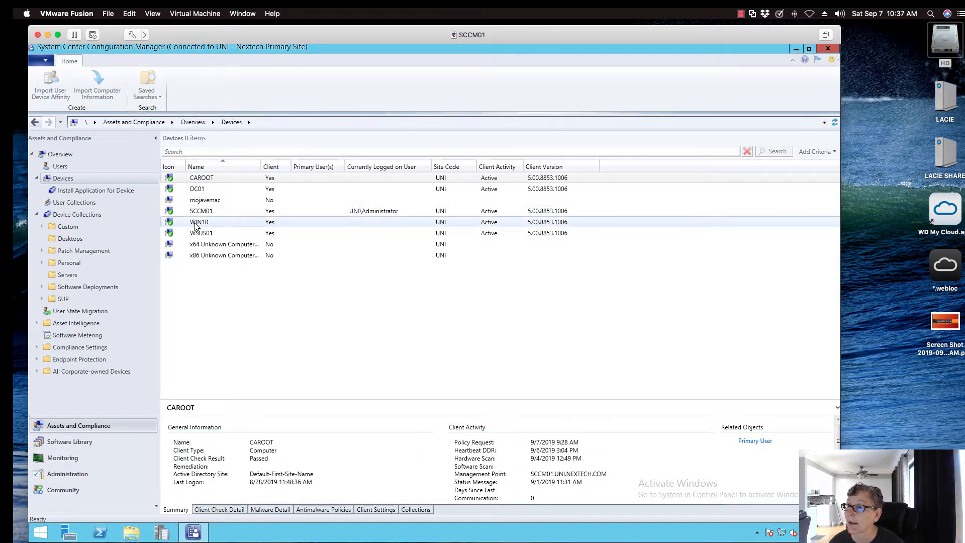
pyautogui.click(196, 223)
pyautogui.click(189, 180)
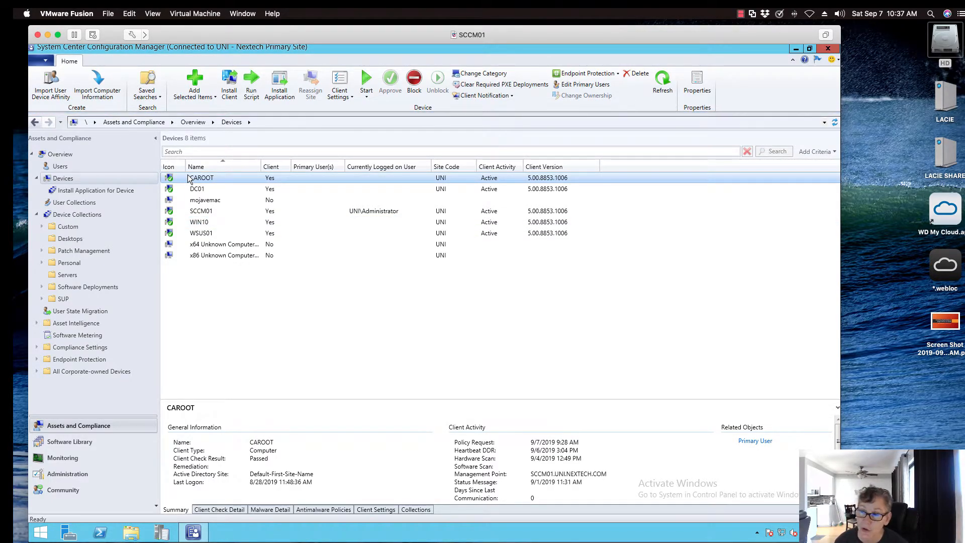
pyautogui.rightClick(189, 179)
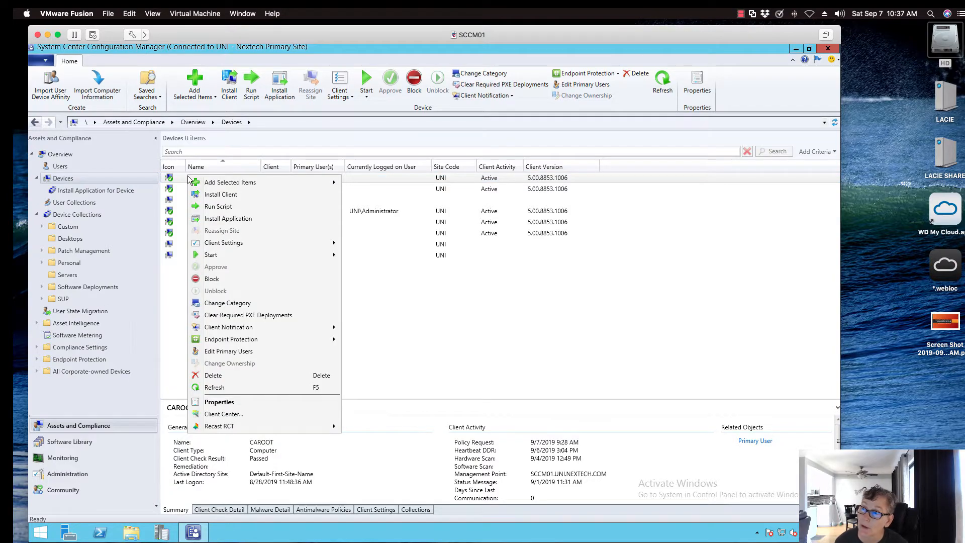
pyautogui.click(210, 219)
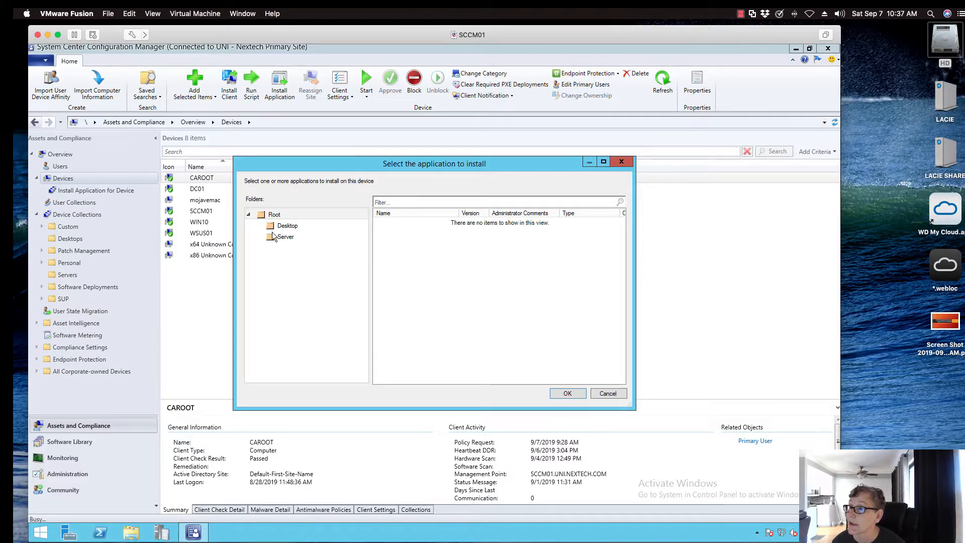
pyautogui.click(274, 236)
pyautogui.click(274, 225)
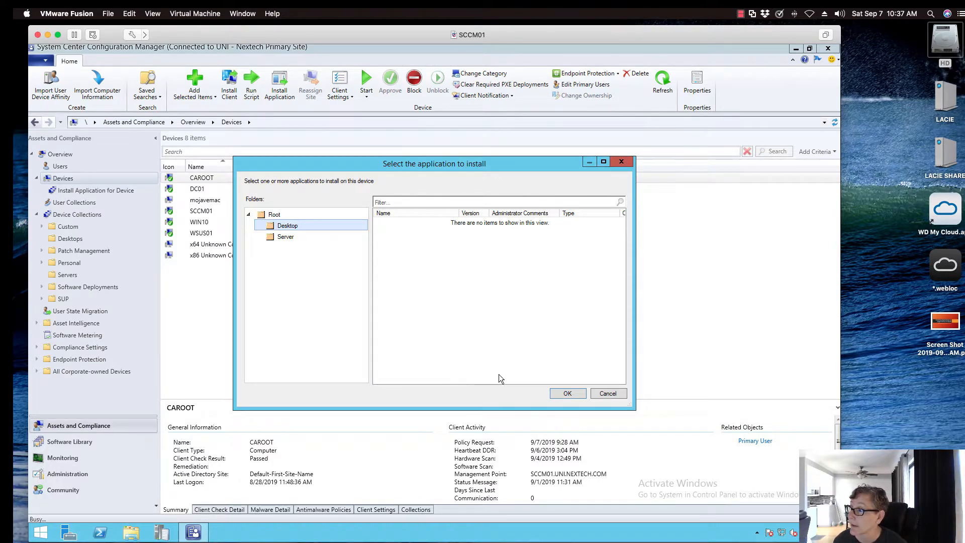
pyautogui.click(595, 393)
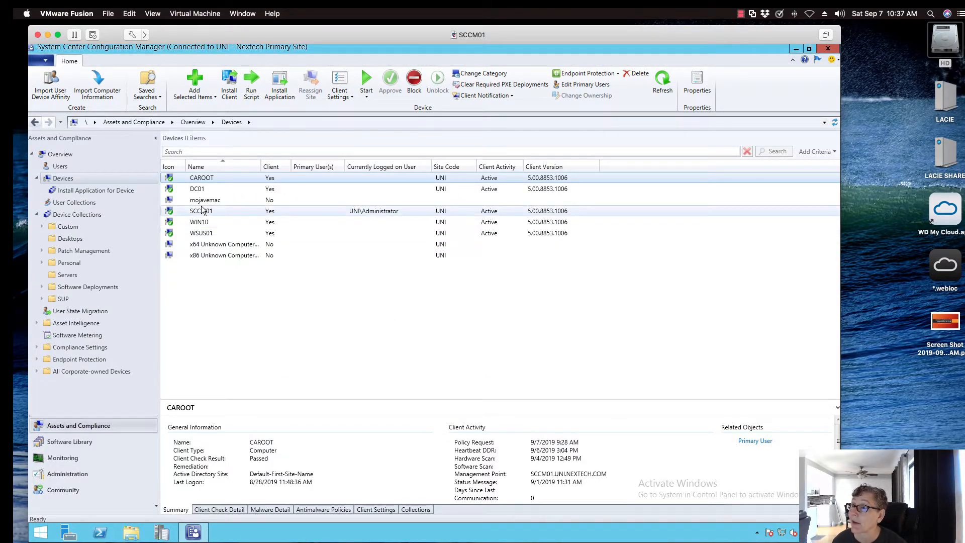
# Install the 7-Zip Installation application from the Desktop folder directly on the WIN10 device
pyautogui.click(197, 224)
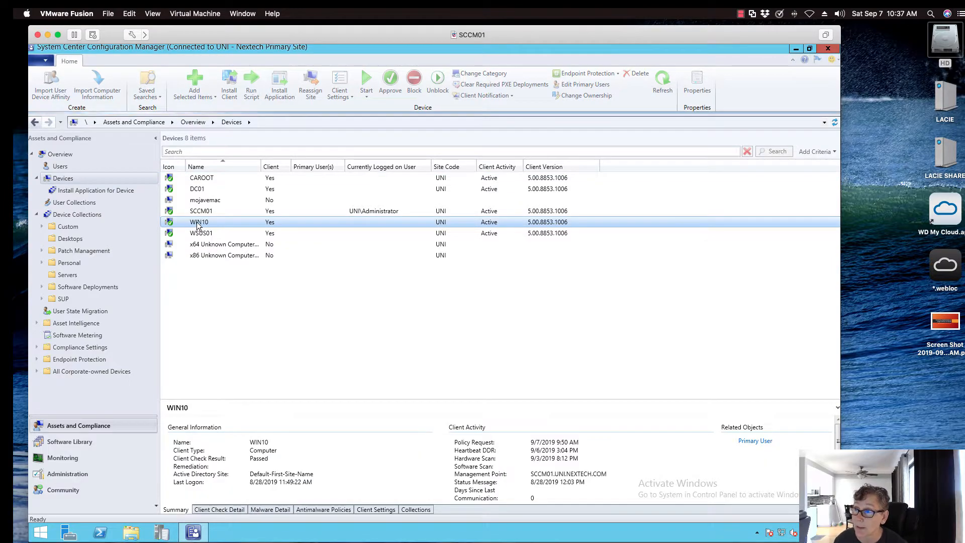
pyautogui.rightClick(197, 224)
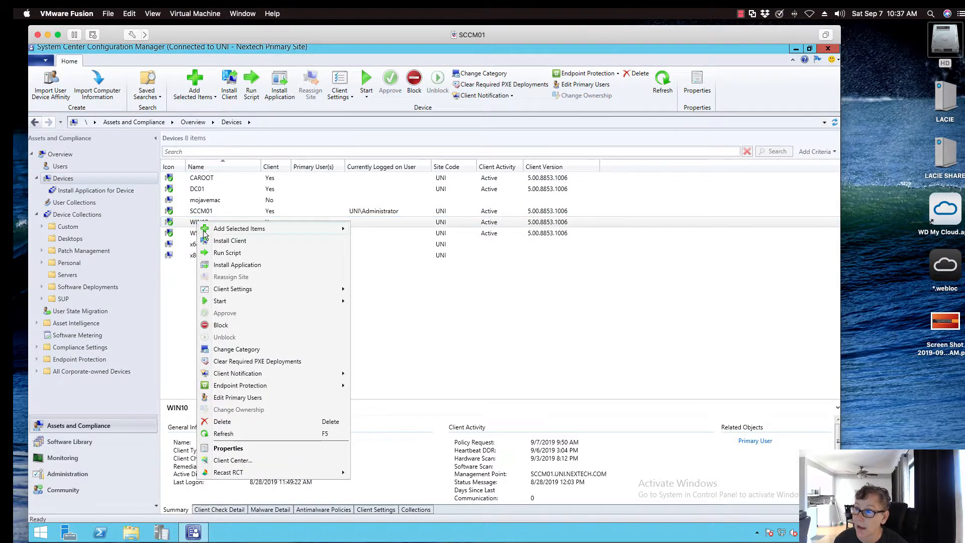
pyautogui.click(229, 265)
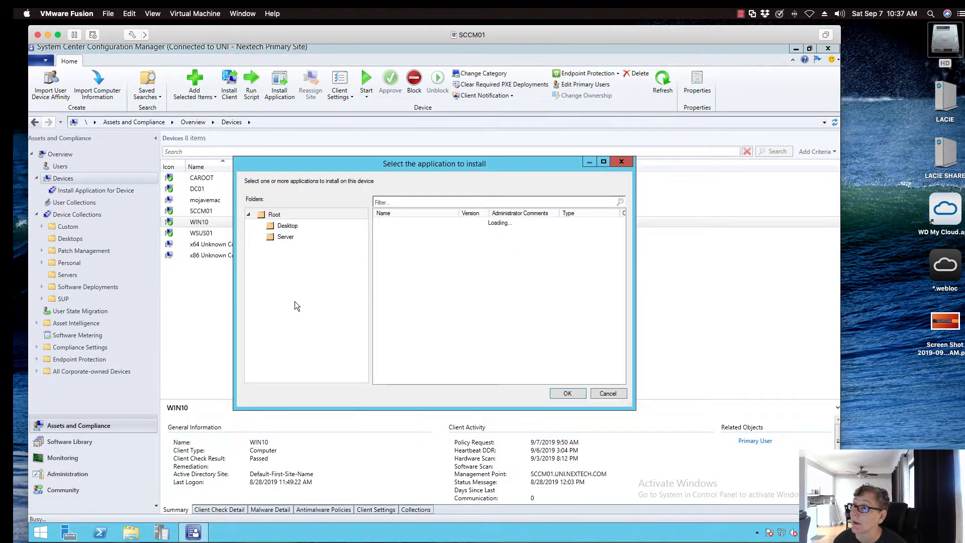
pyautogui.click(274, 239)
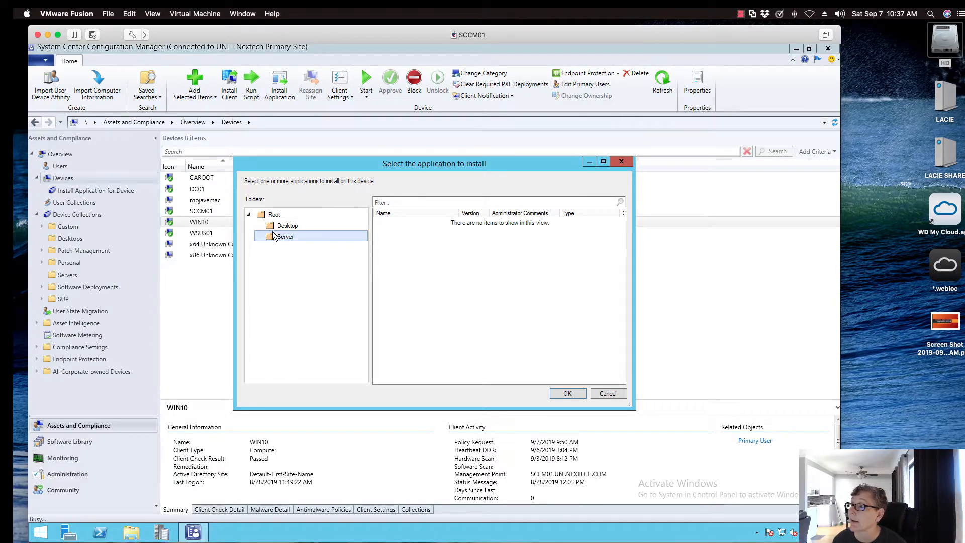
pyautogui.click(284, 226)
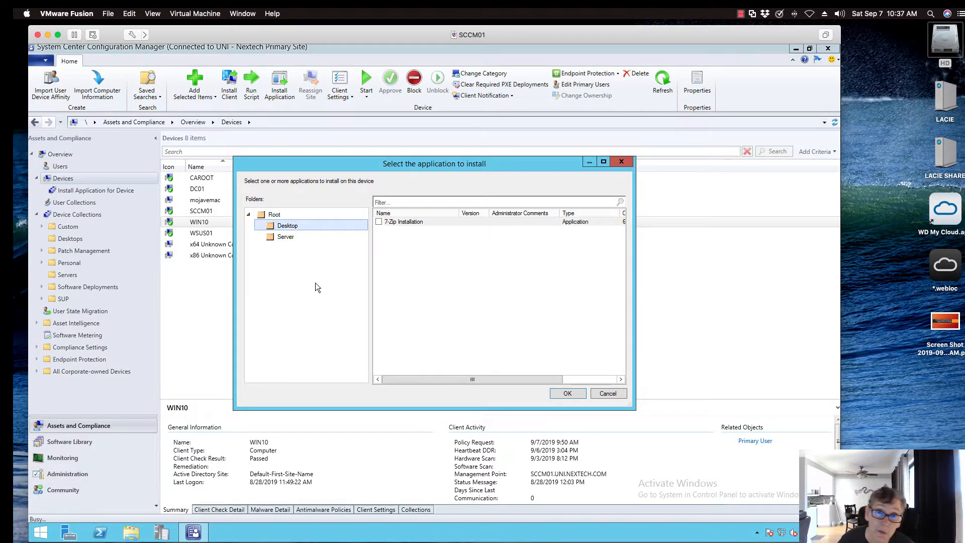
pyautogui.click(378, 221)
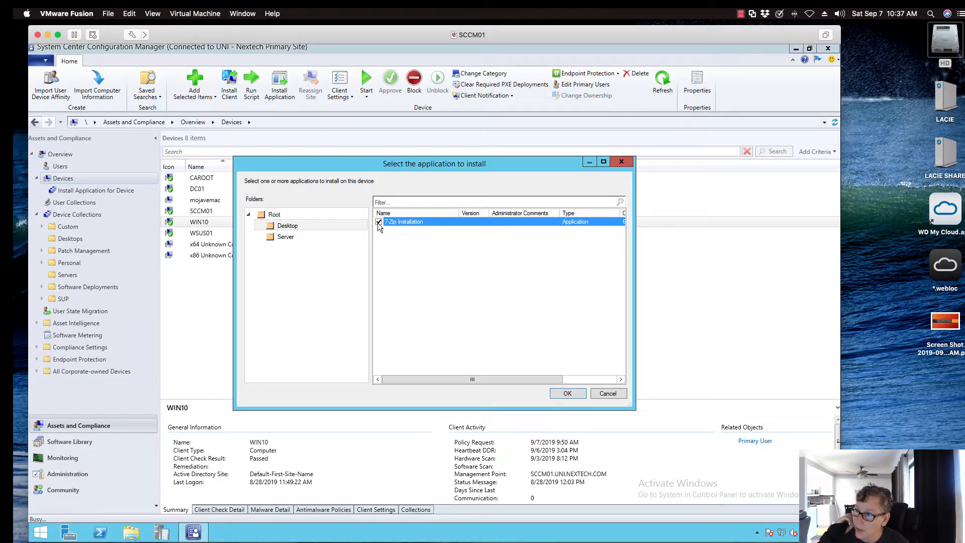
pyautogui.click(565, 394)
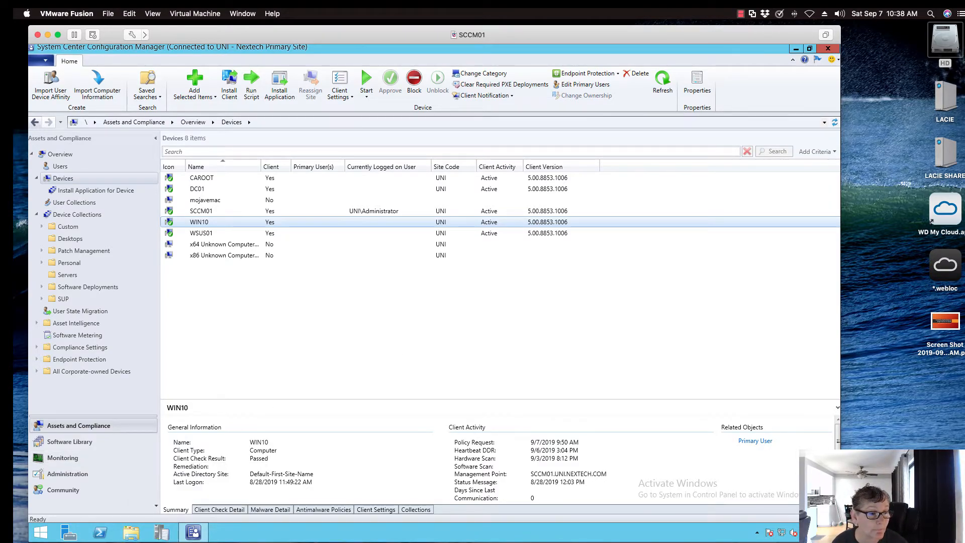
pyautogui.press('super+grave')
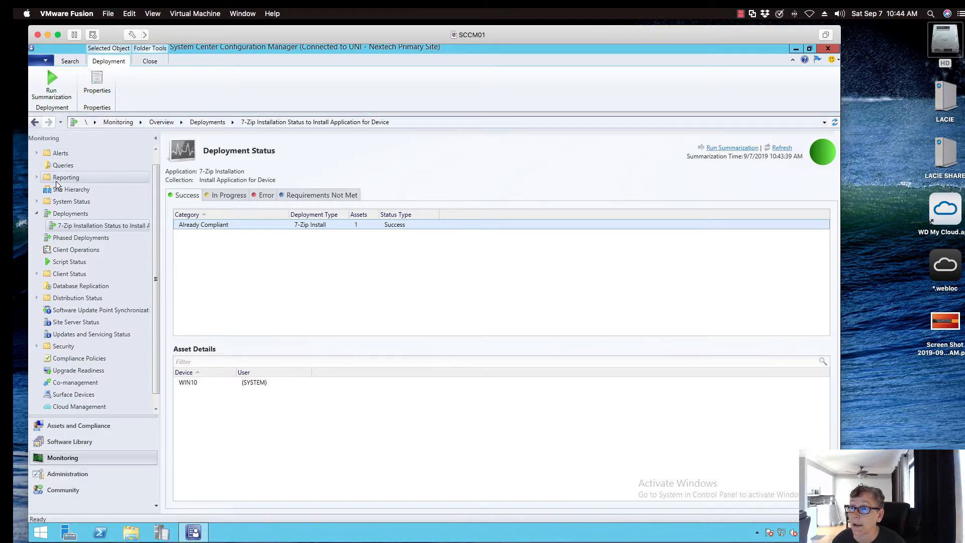
# Open the "All application deployments (basic)" report from the Software Distribution - Application Monitoring reports in the Monitoring workspace
pyautogui.click(35, 176)
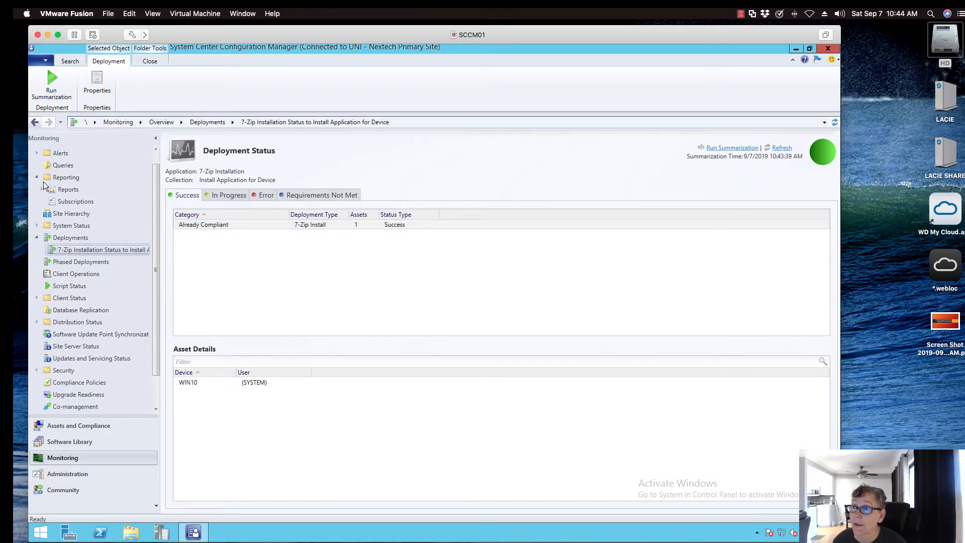
pyautogui.click(42, 188)
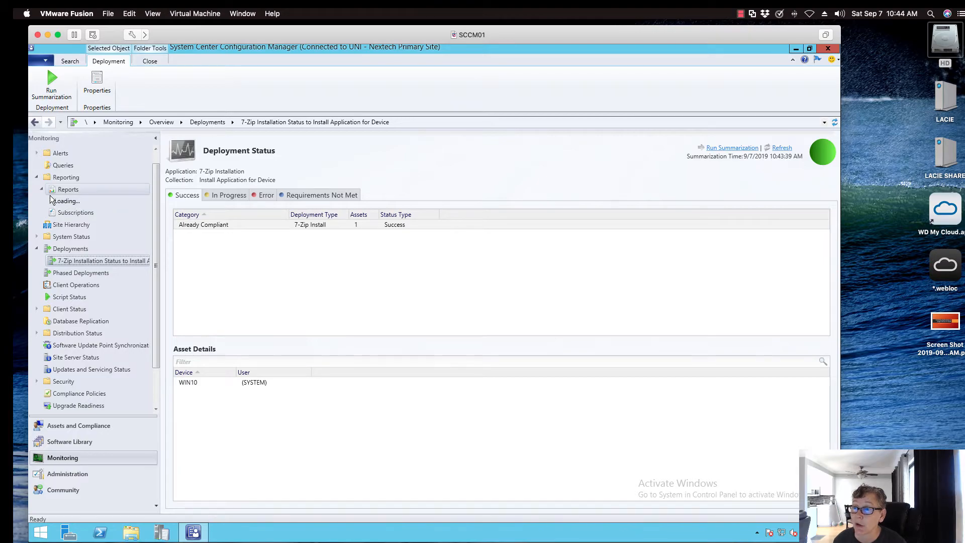
pyautogui.scroll(-5, 88, 264)
pyautogui.scroll(-4, 97, 259)
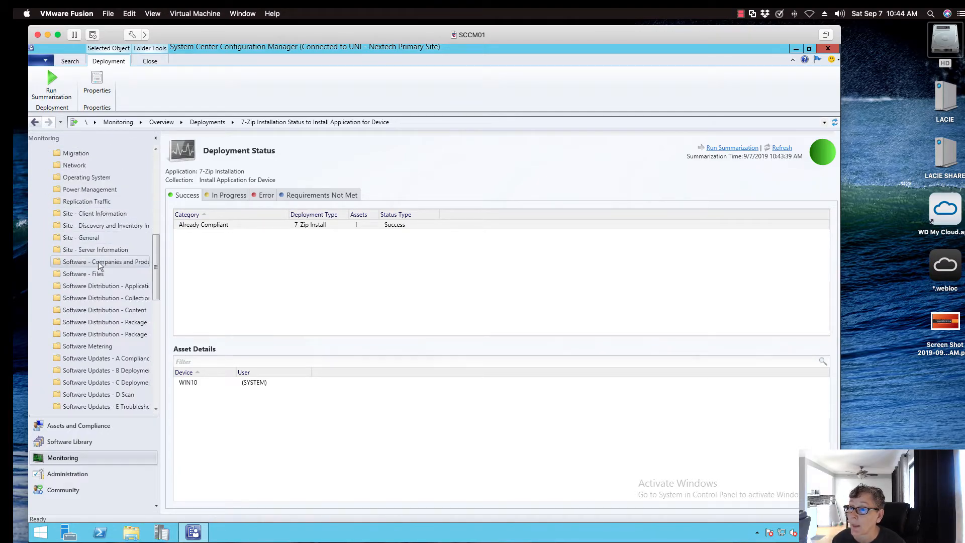
pyautogui.click(116, 285)
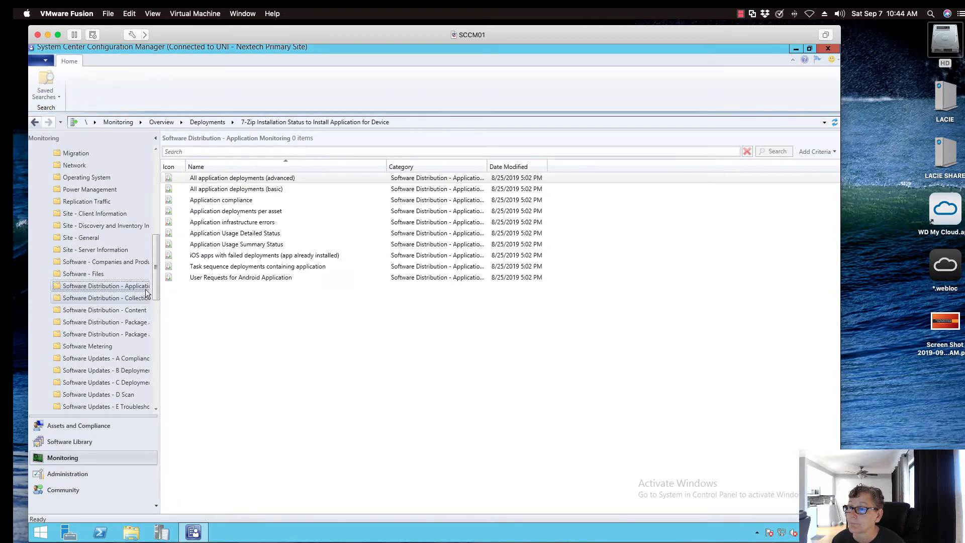
pyautogui.click(228, 190)
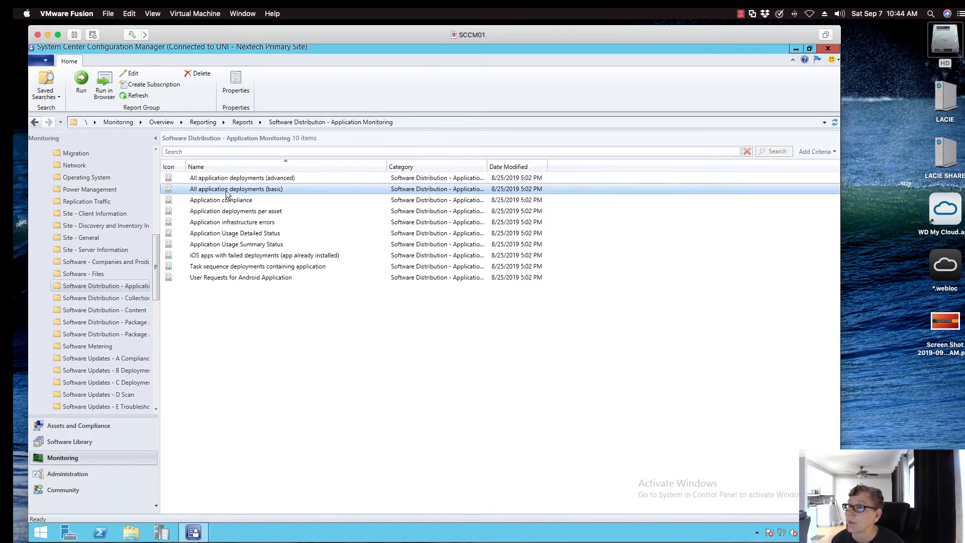
pyautogui.rightClick(227, 191)
pyautogui.click(235, 200)
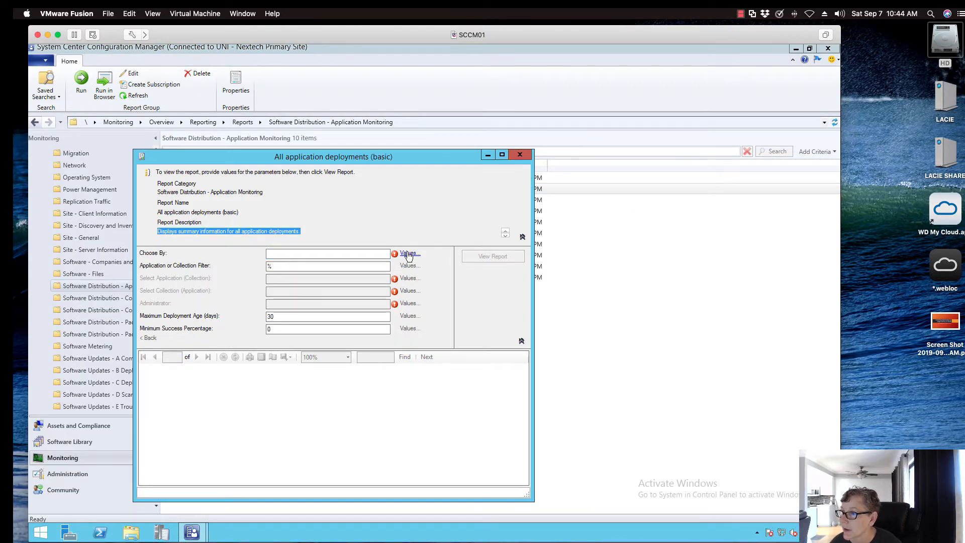
# Set the report to choose by Application, with 7-Zip Installation as the application and "Install Application for Device" as the collection
pyautogui.click(408, 253)
pyautogui.click(238, 276)
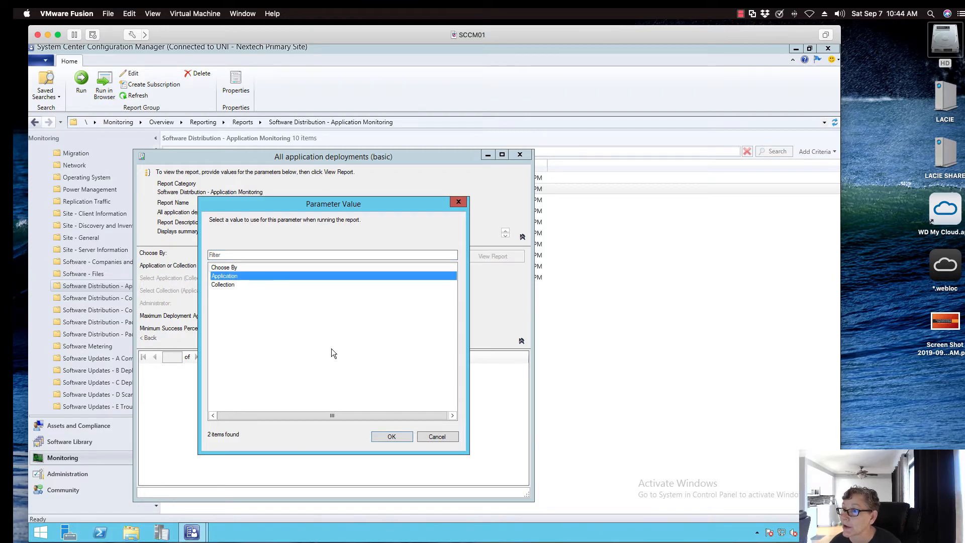
pyautogui.click(391, 436)
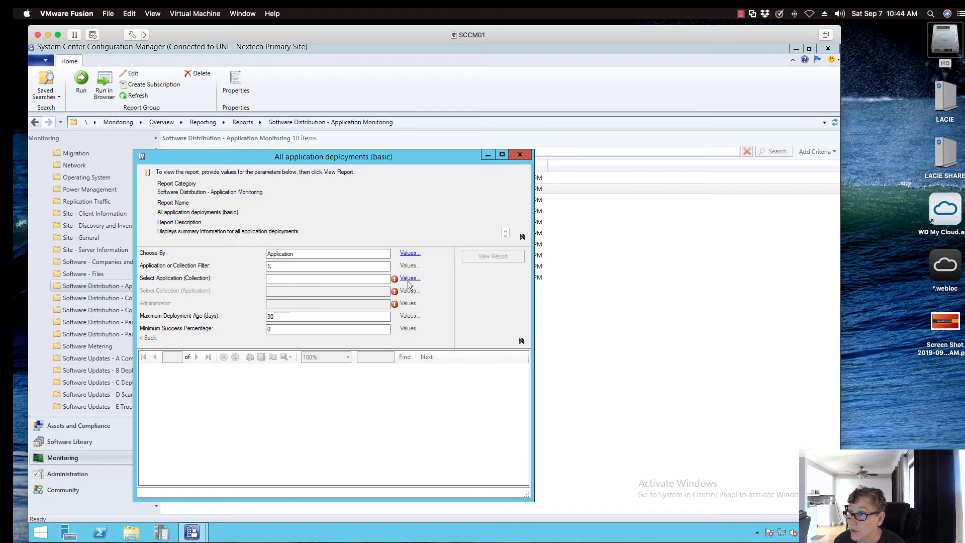
pyautogui.click(409, 279)
pyautogui.click(239, 285)
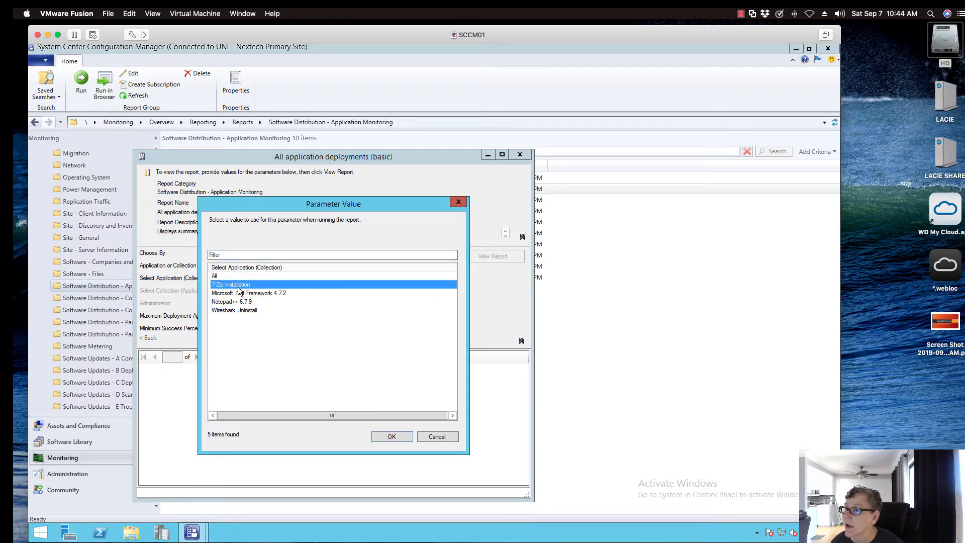
pyautogui.click(396, 435)
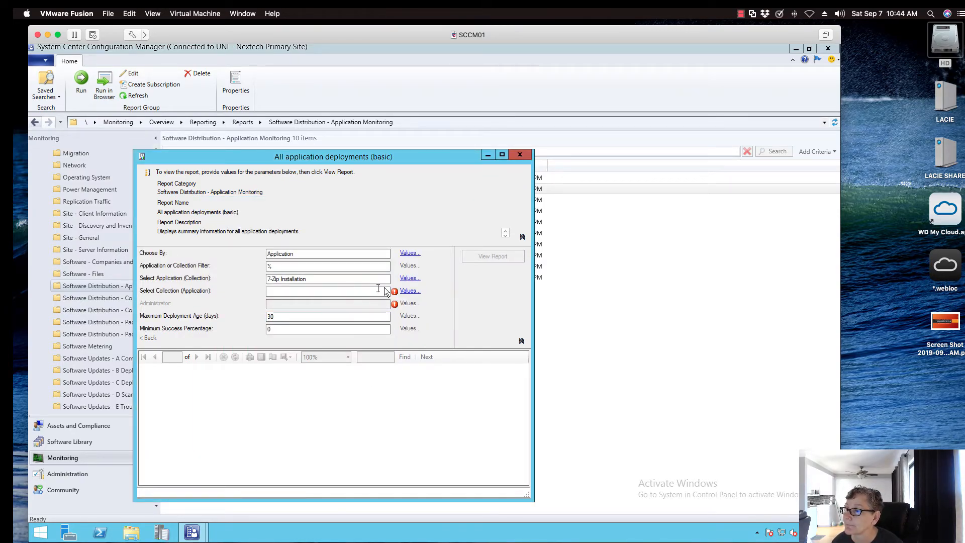
pyautogui.click(406, 290)
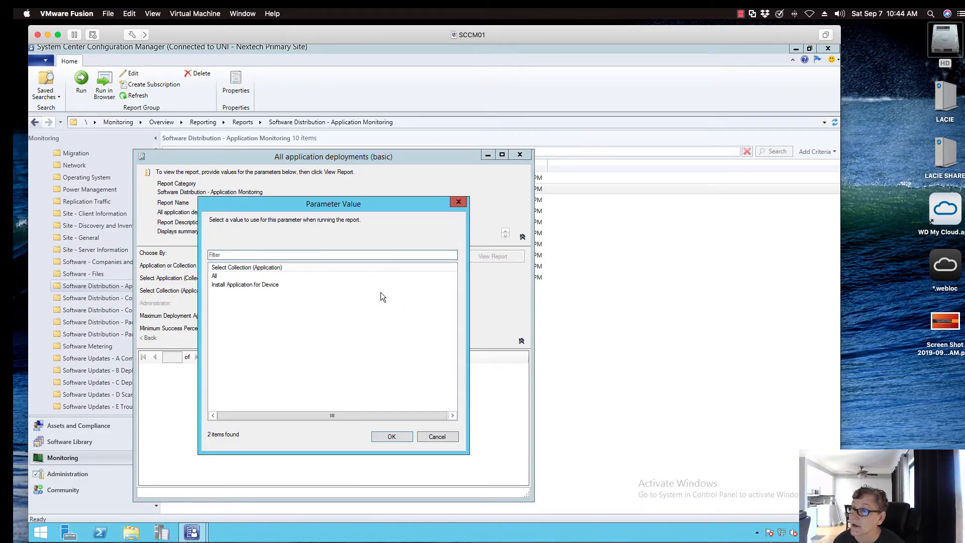
pyautogui.click(254, 285)
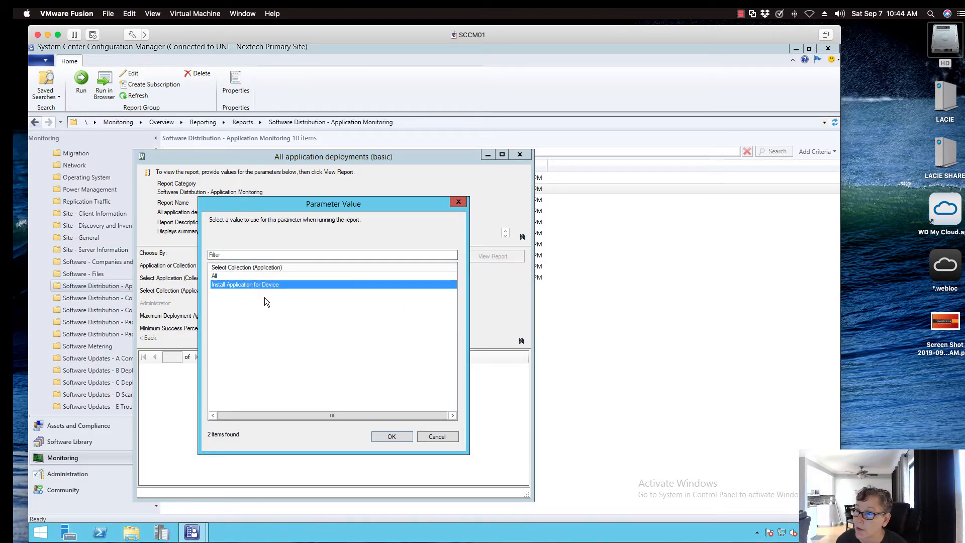
pyautogui.click(392, 436)
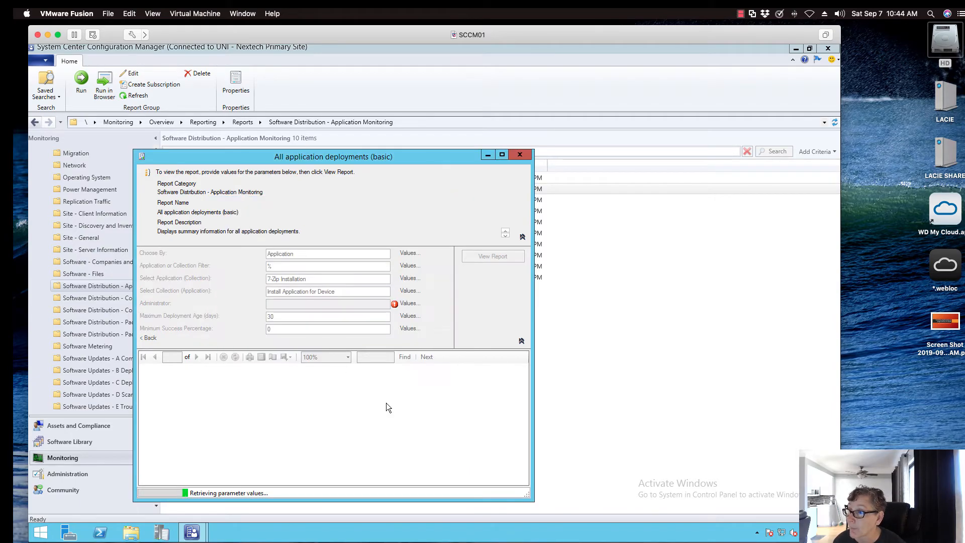
# Run the report, enlarge its window to review the 7-Zip deployment summary, and close it
pyautogui.click(475, 257)
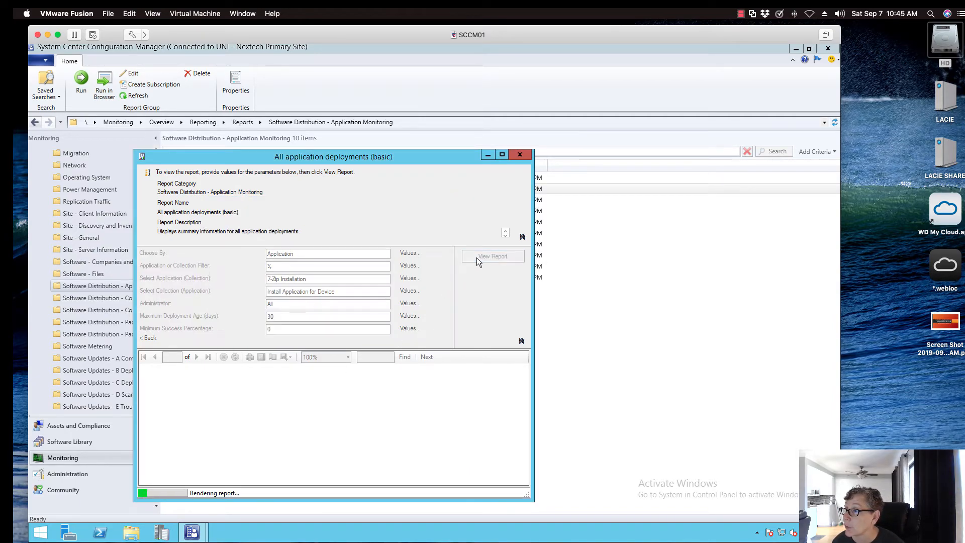
pyautogui.moveTo(408, 158); pyautogui.dragTo(389, 73)
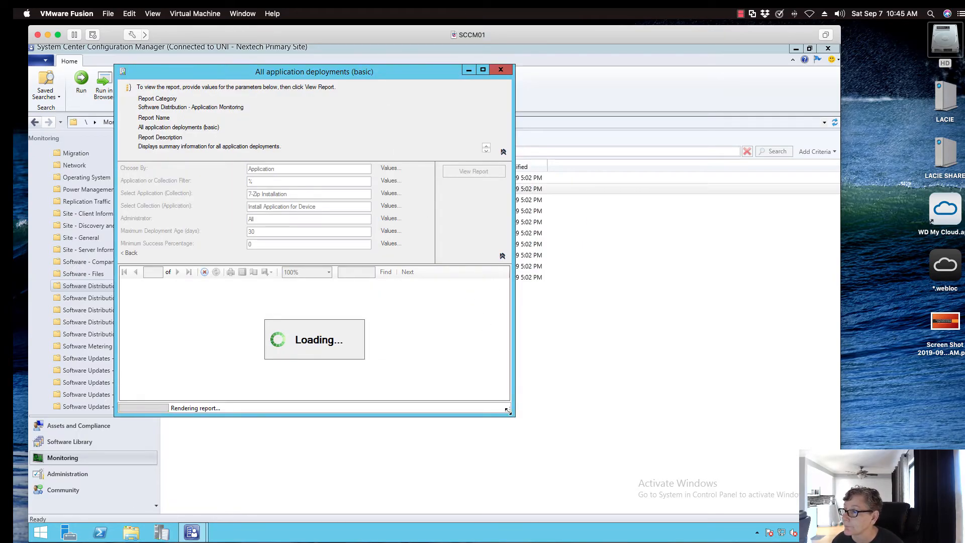
pyautogui.moveTo(513, 415); pyautogui.dragTo(631, 460)
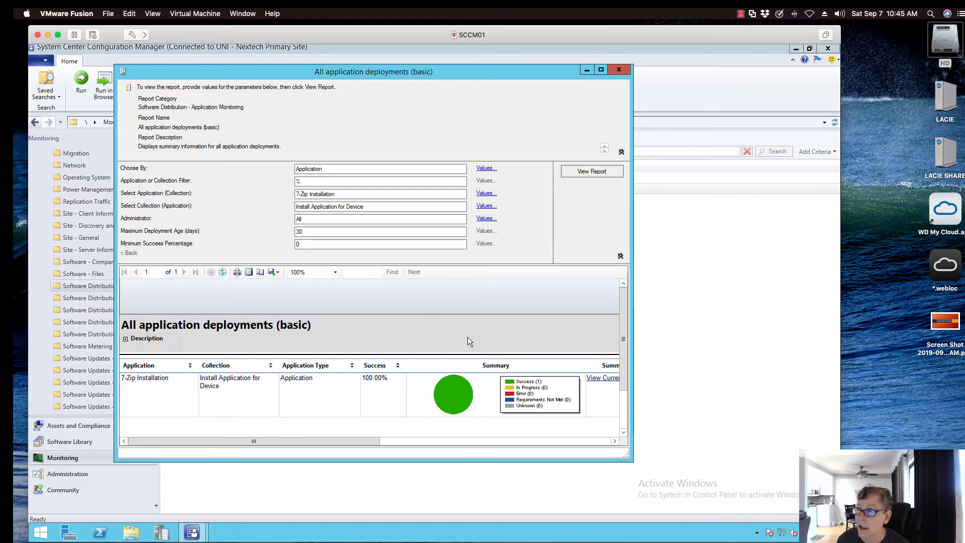
pyautogui.click(619, 70)
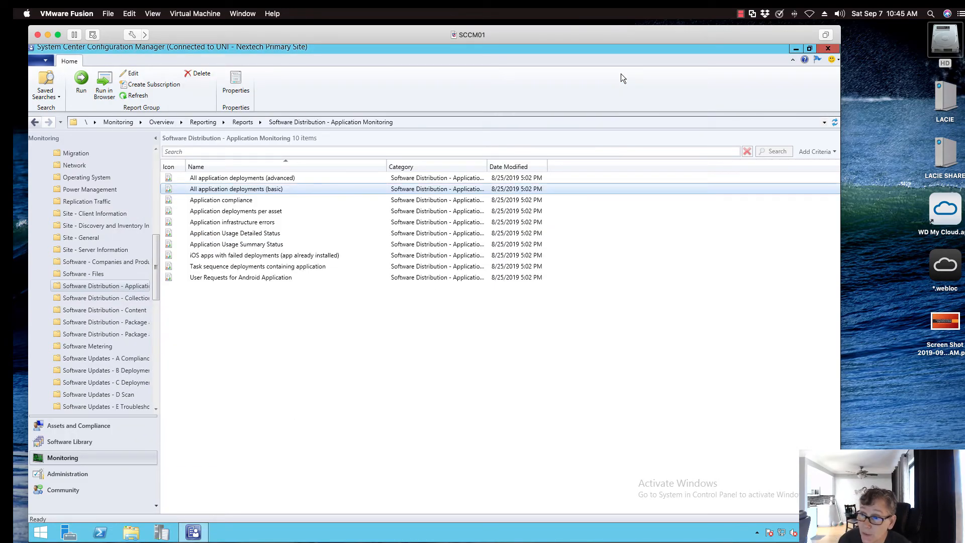